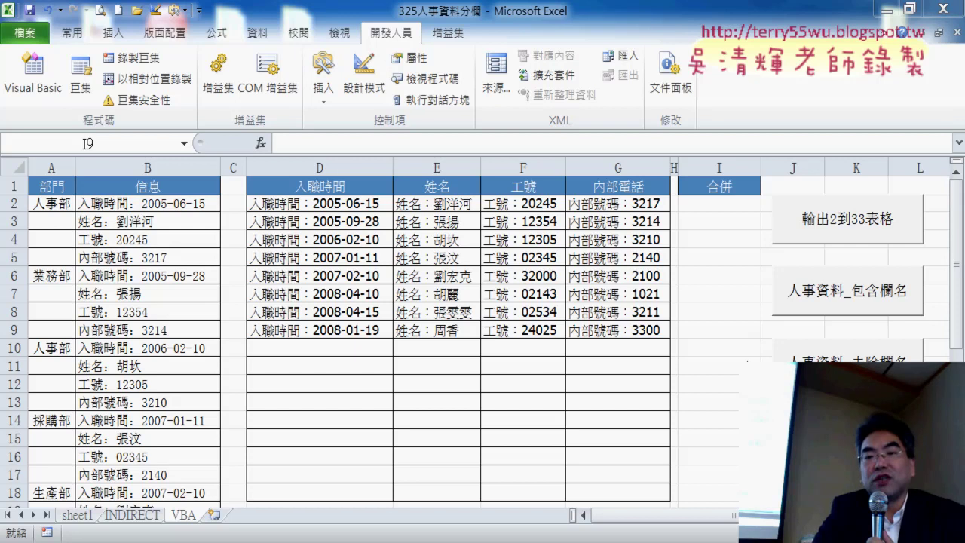
# Step: Clear the D2:G9 results and refill them with the labelled personnel data
pyautogui.click(686, 407)
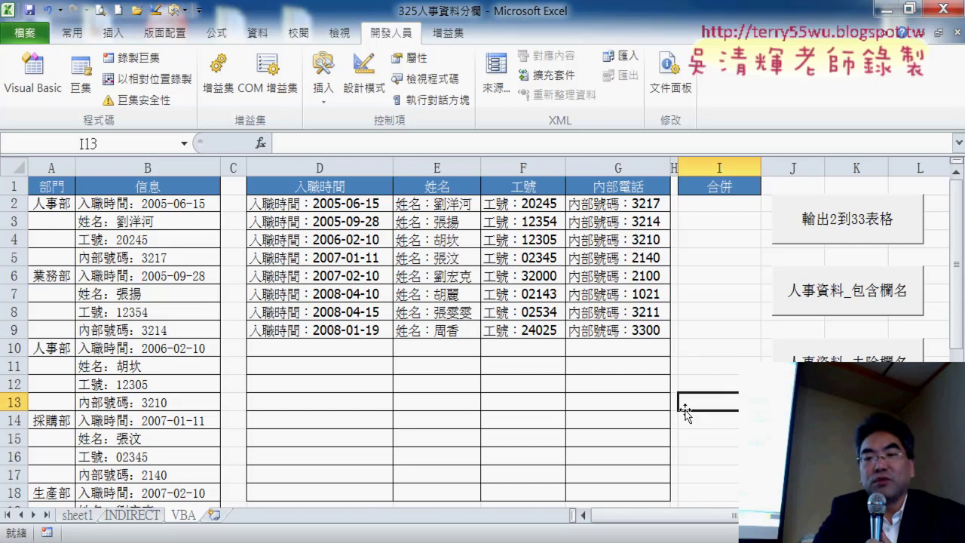
pyautogui.click(847, 339)
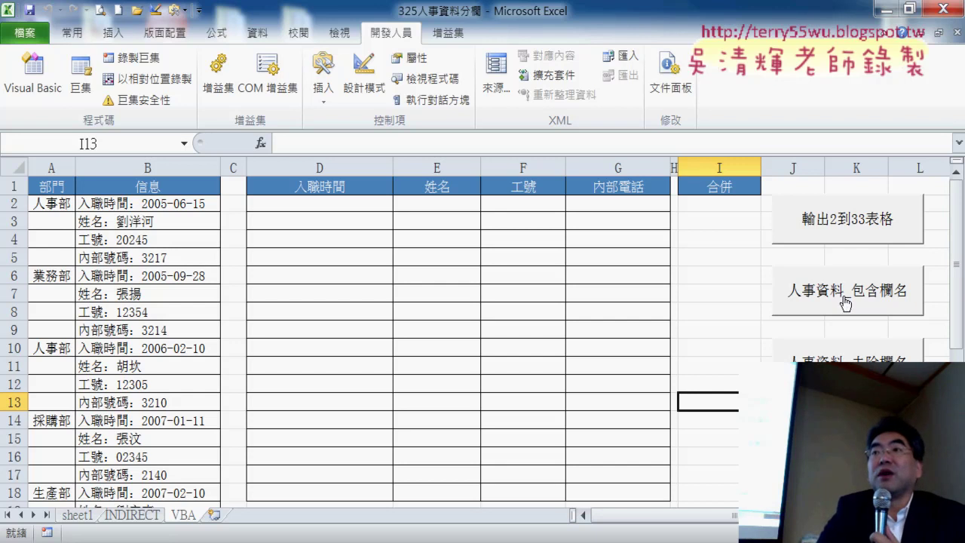
pyautogui.click(844, 301)
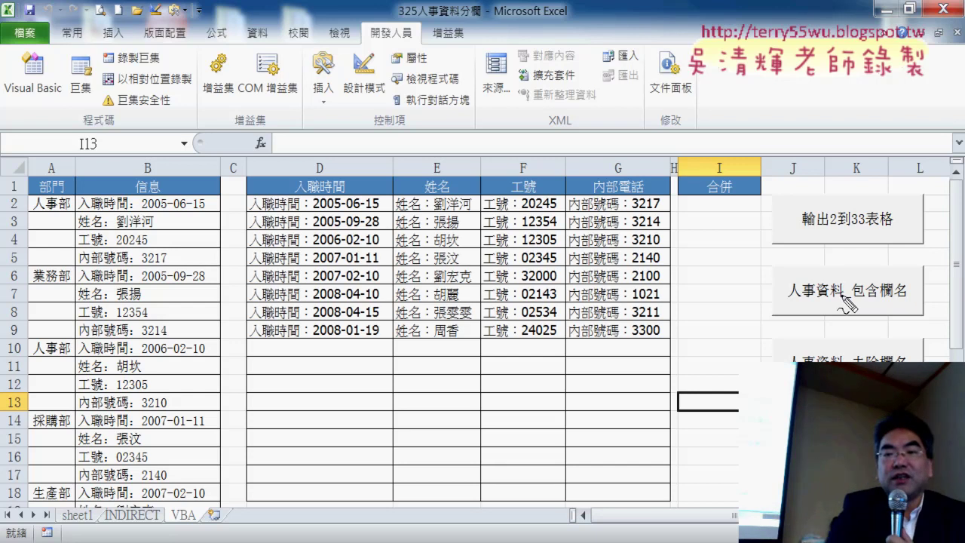
pyautogui.moveTo(864, 257)
pyautogui.mouseDown()
pyautogui.moveTo(787, 305)
pyautogui.moveTo(750, 310)
pyautogui.moveTo(810, 326)
pyautogui.moveTo(921, 296)
pyautogui.moveTo(798, 279)
pyautogui.moveTo(799, 306)
pyautogui.mouseUp()
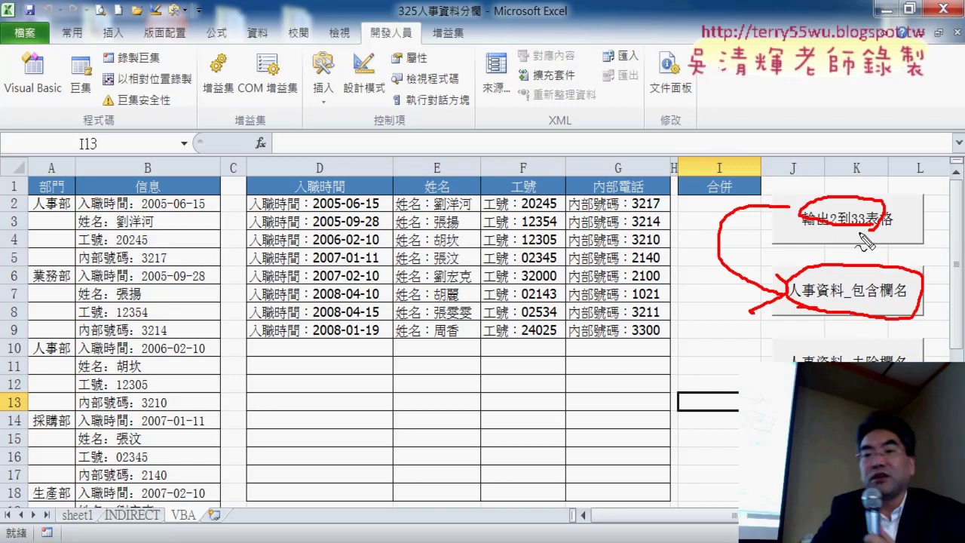
pyautogui.press('Escape')
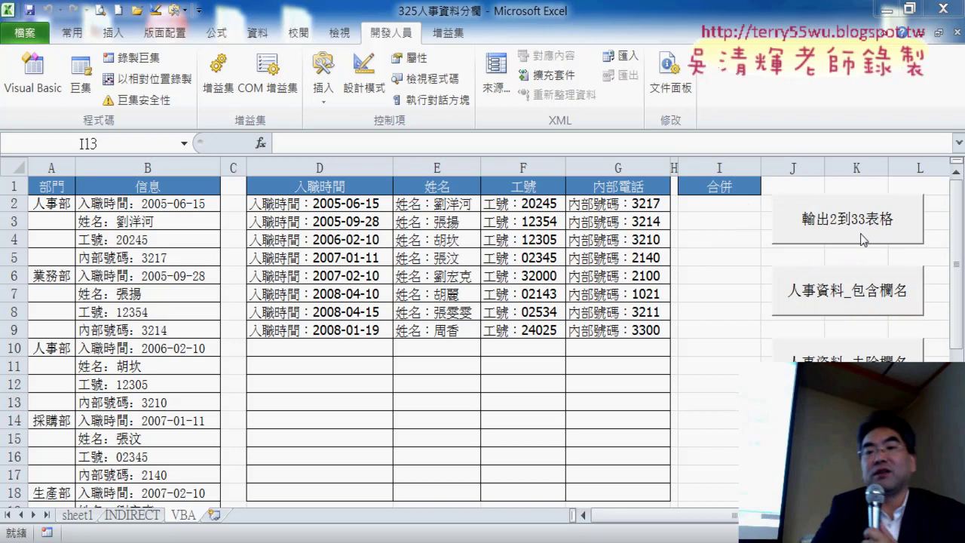
# Step: Open Module1 in the VBA editor from the 輸出2到33表格 button's assigned macro
pyautogui.rightClick(834, 227)
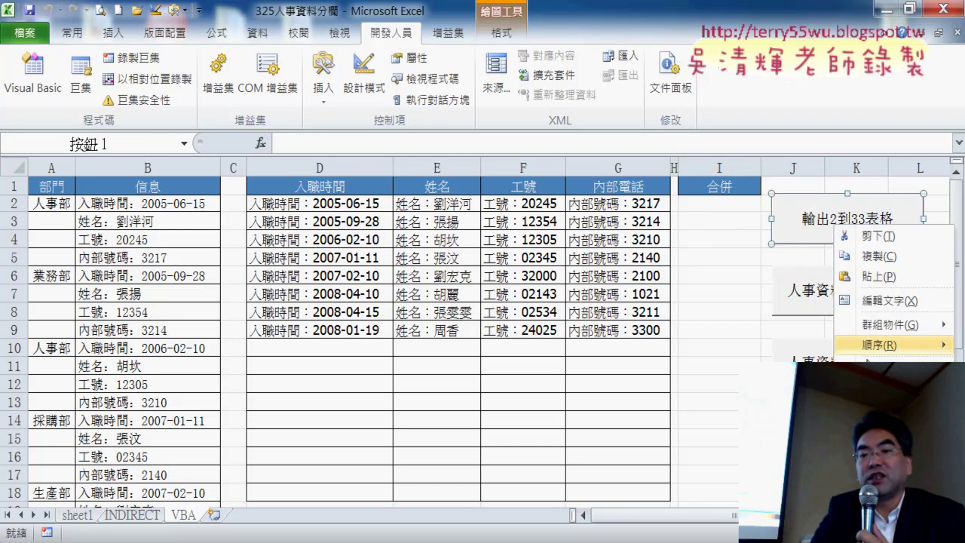
pyautogui.click(878, 364)
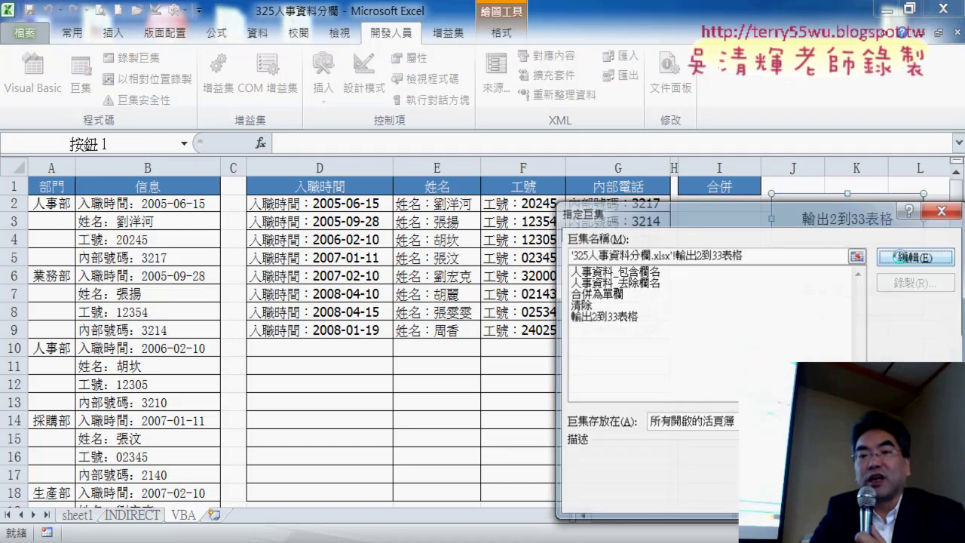
pyautogui.click(900, 257)
pyautogui.moveTo(554, 45)
pyautogui.mouseDown()
pyautogui.moveTo(676, 21)
pyautogui.moveTo(668, 25)
pyautogui.mouseUp()
pyautogui.moveTo(373, 288); pyautogui.dragTo(280, 125)
# Step: Review the 人事資料_包含欄名 and 輸出2到33表格 procedures, highlighting the step-number comments
pyautogui.scroll(-1, 383, 281)
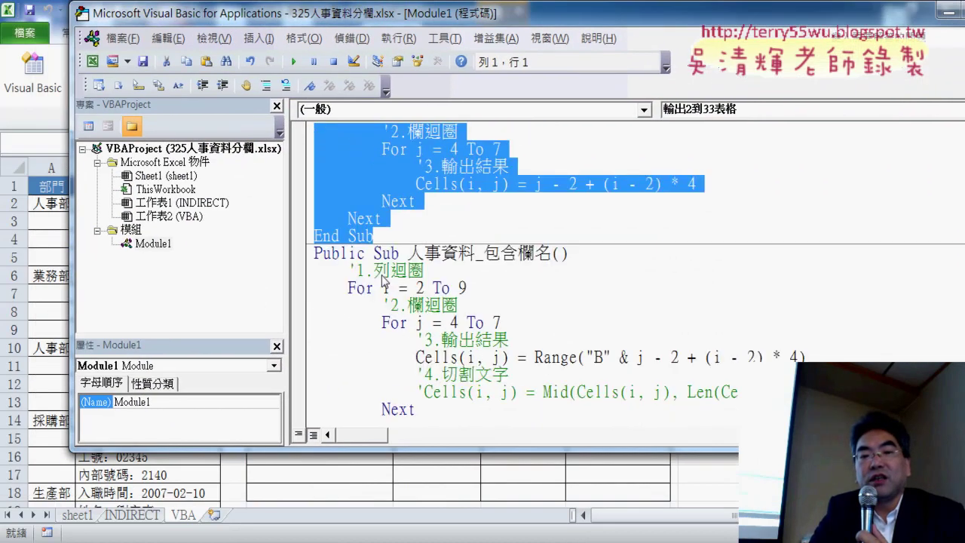
pyautogui.scroll(-2, 383, 280)
pyautogui.click(475, 148)
pyautogui.scroll(2, 482, 150)
pyautogui.scroll(1, 562, 208)
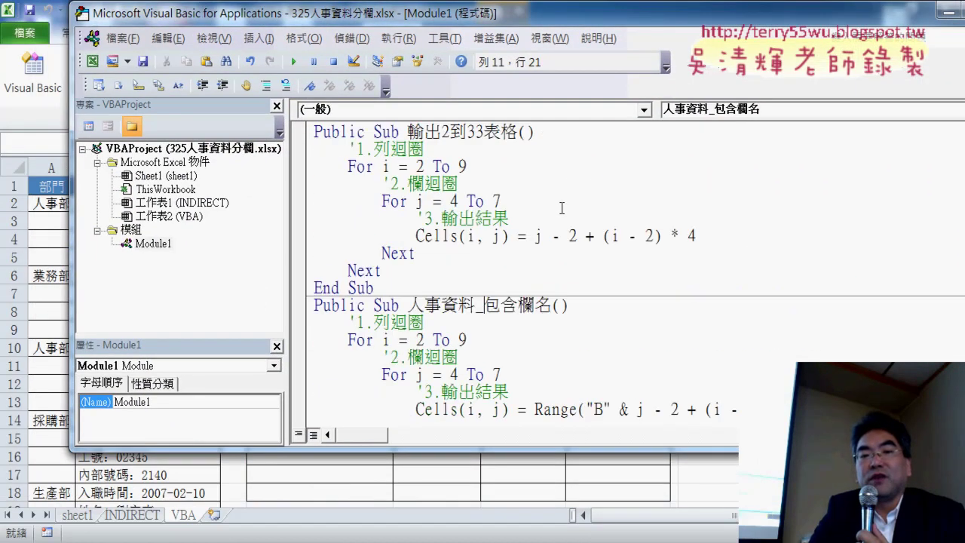
pyautogui.click(398, 148)
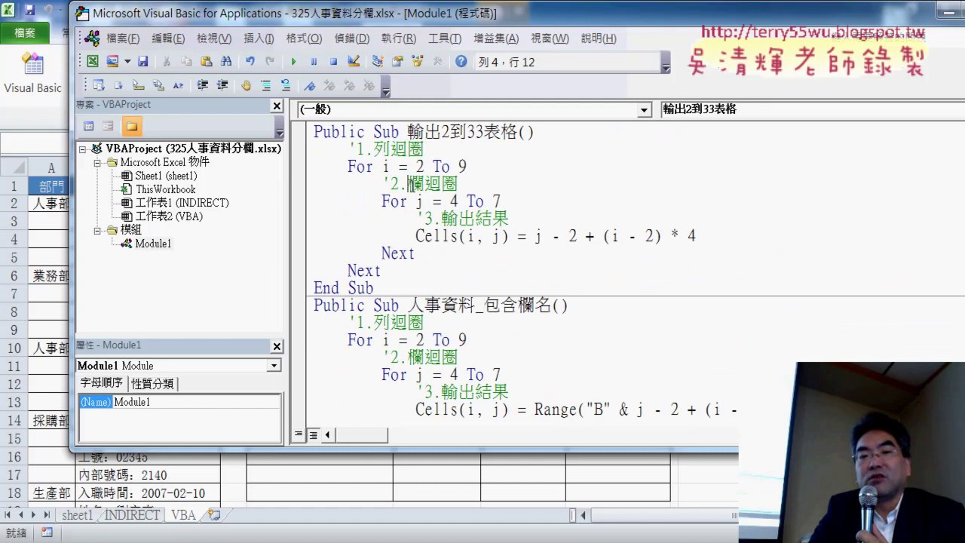
pyautogui.click(442, 219)
pyautogui.click(350, 148)
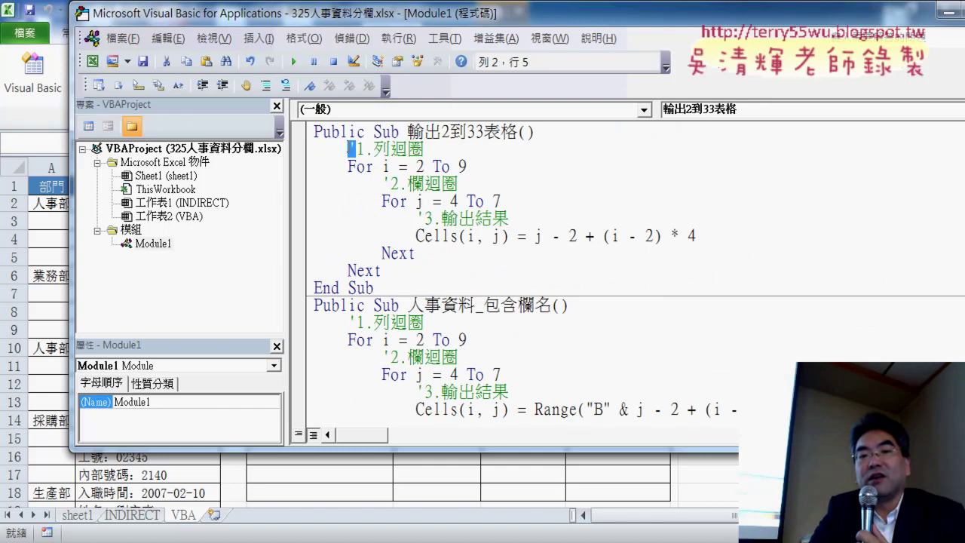
pyautogui.moveTo(358, 149); pyautogui.dragTo(373, 148)
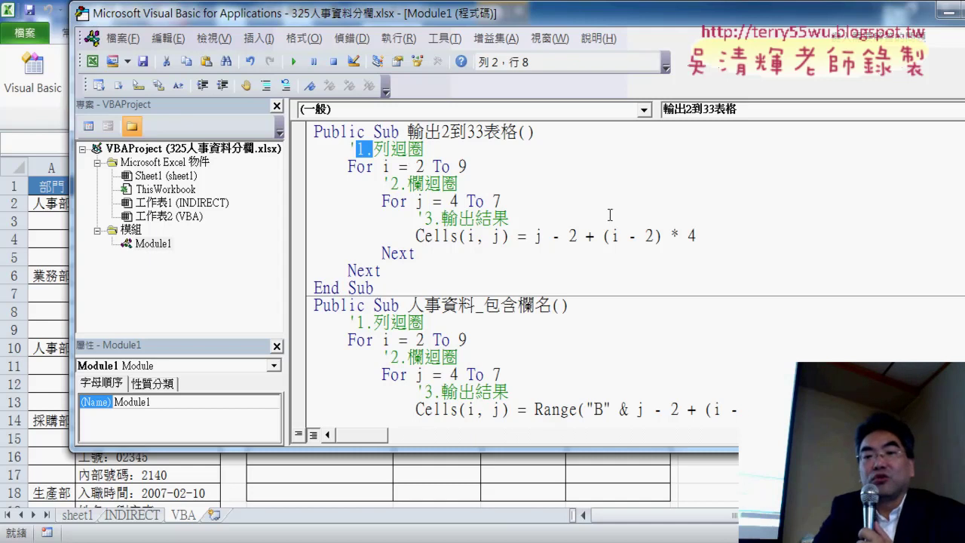
# Step: Add an indented k = 2 line directly under the 輸出2到33表格 Sub header
pyautogui.click(596, 139)
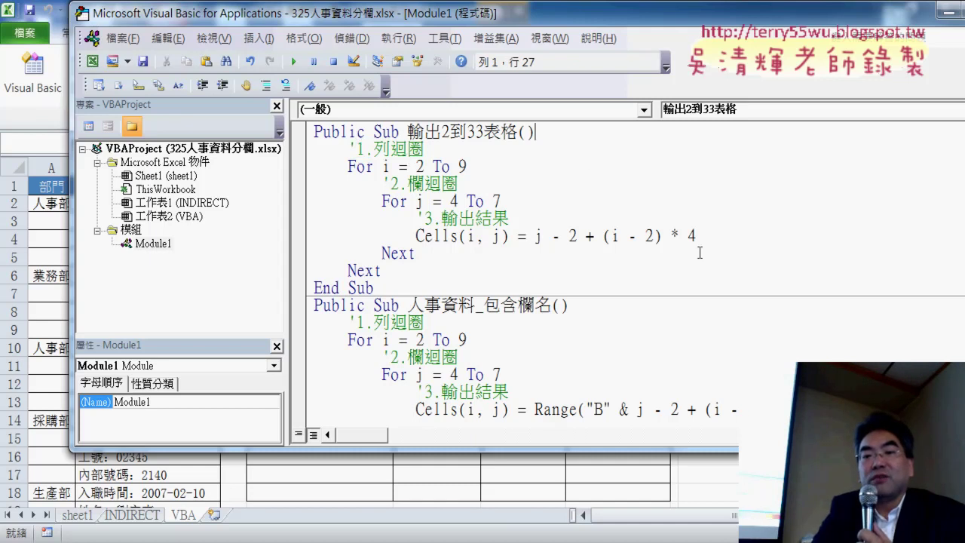
pyautogui.moveTo(696, 236); pyautogui.dragTo(536, 236)
pyautogui.click(562, 136)
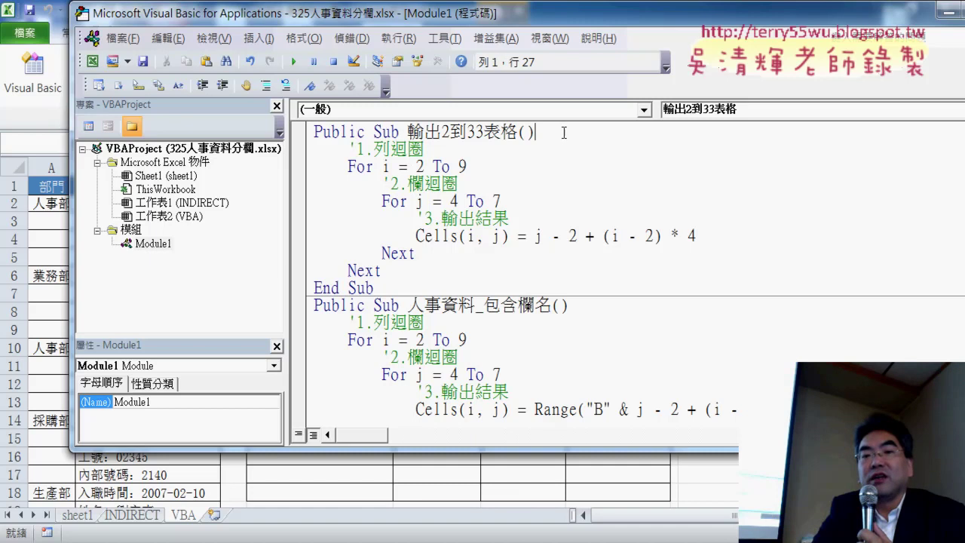
pyautogui.press('Return')
pyautogui.press('Tab')
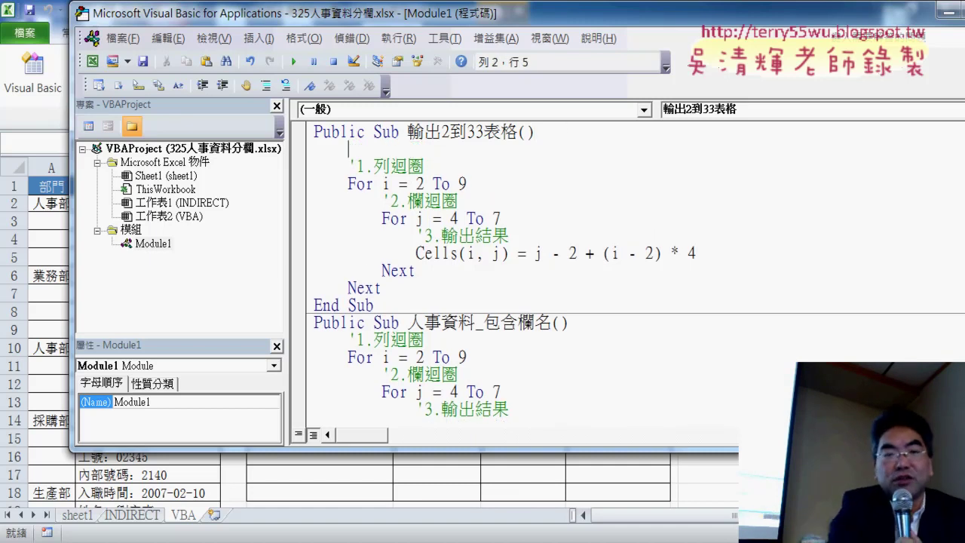
pyautogui.write('k')
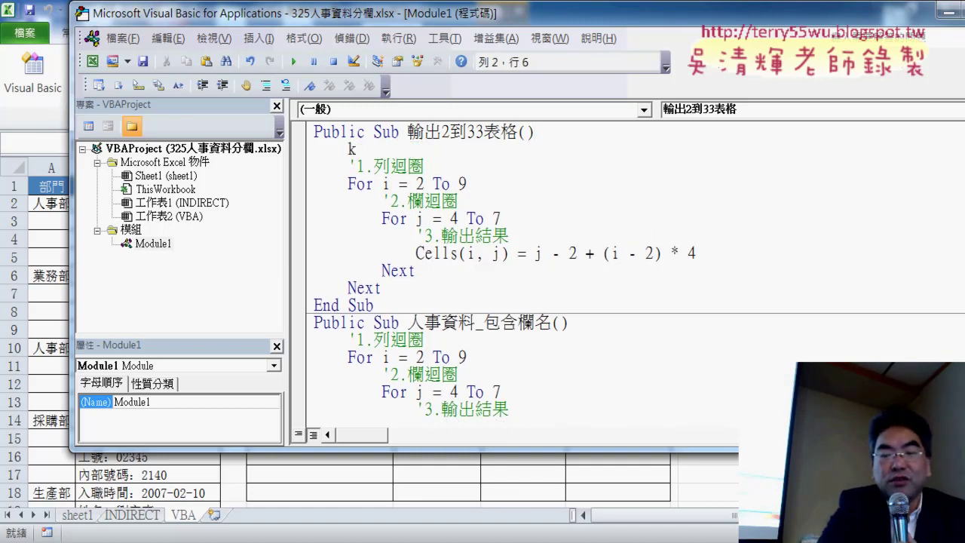
pyautogui.write(' = 2')
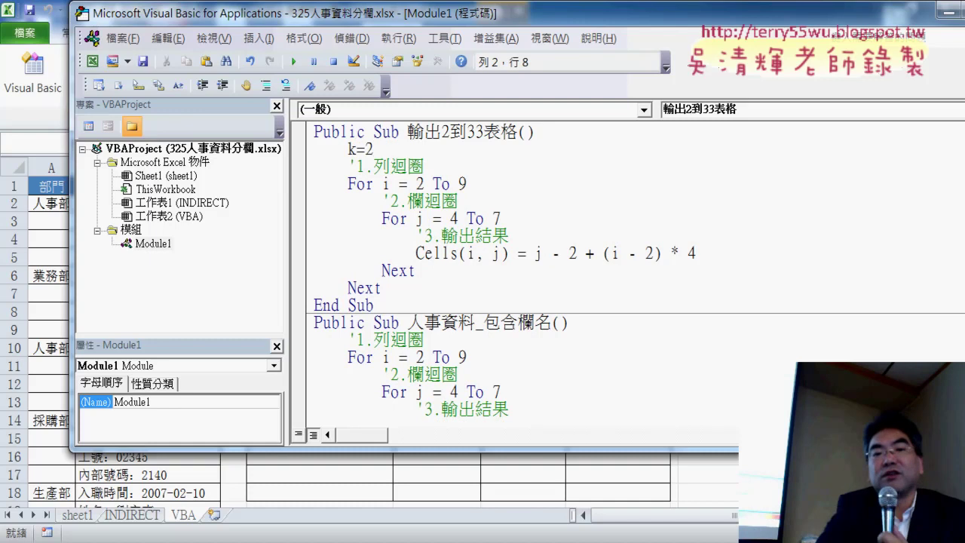
# Step: Insert an '初始值 comment line above k = 2
pyautogui.click(613, 136)
pyautogui.press('Return')
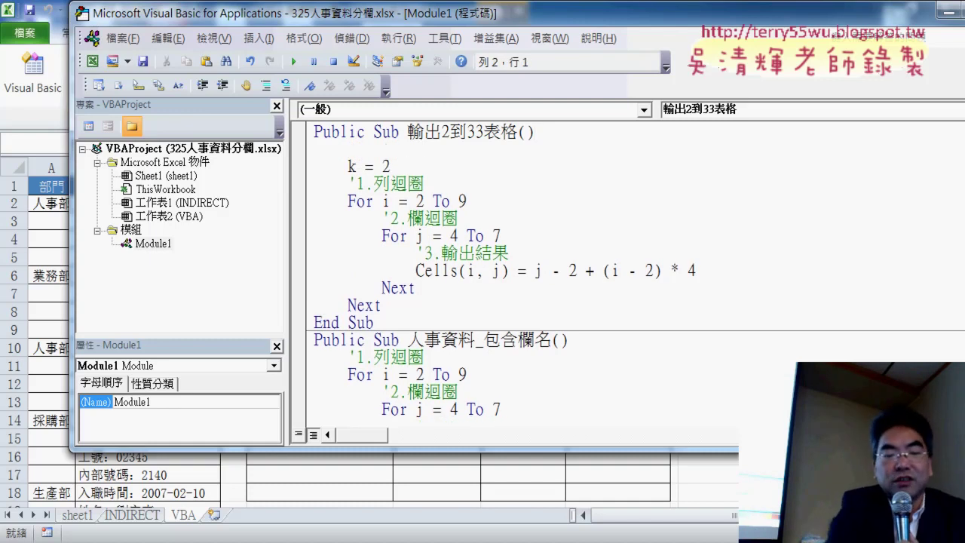
pyautogui.press('Tab')
pyautogui.write("'")
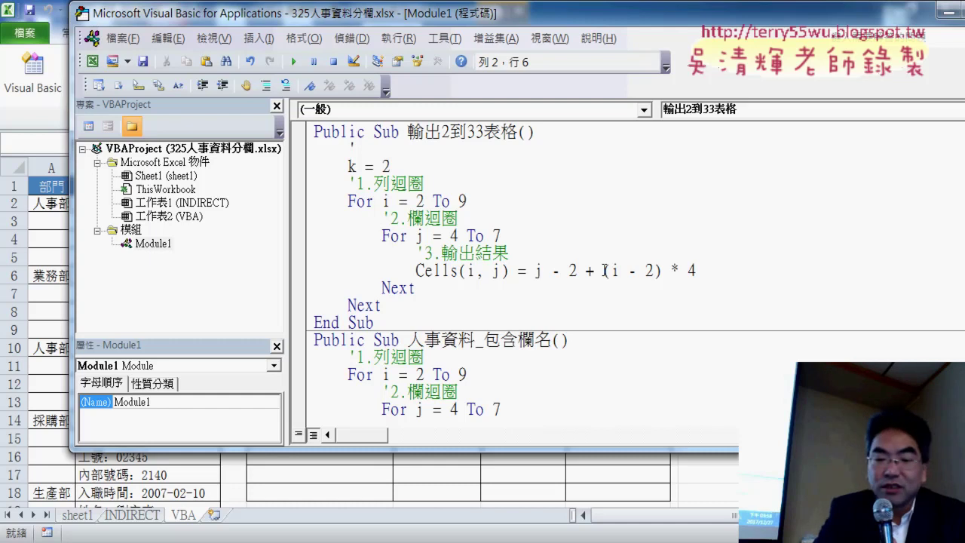
pyautogui.write('u')
pyautogui.press('BackSpace')
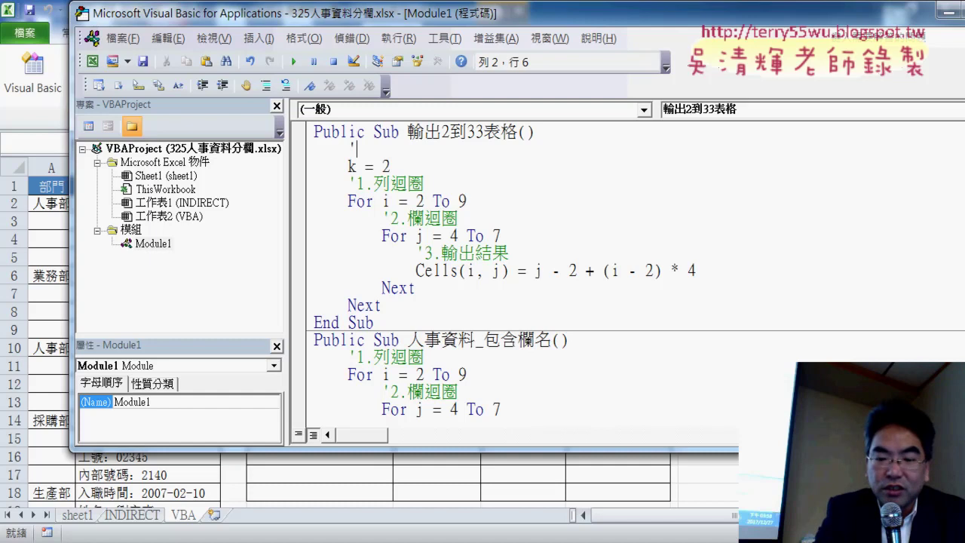
pyautogui.write('出')
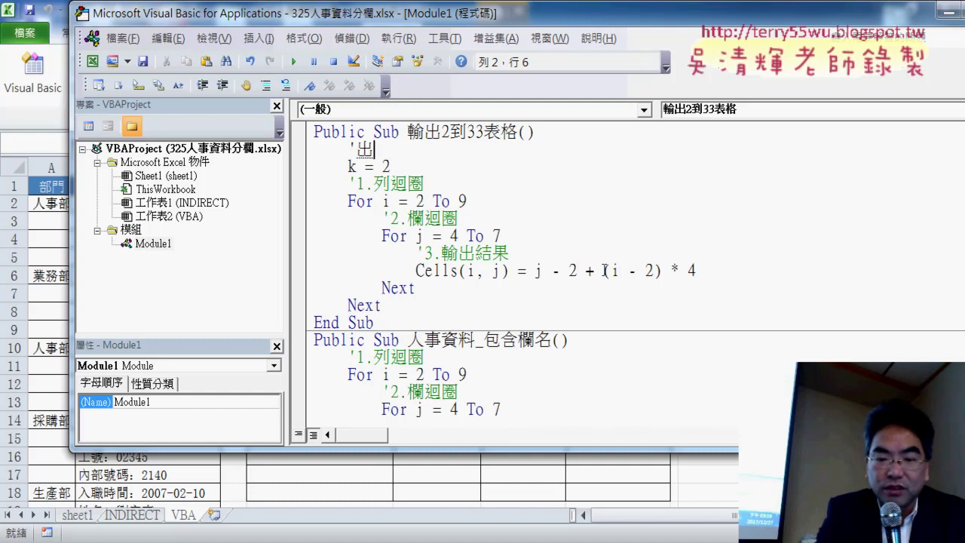
pyautogui.press('BackSpace')
pyautogui.write('初始ㄓ')
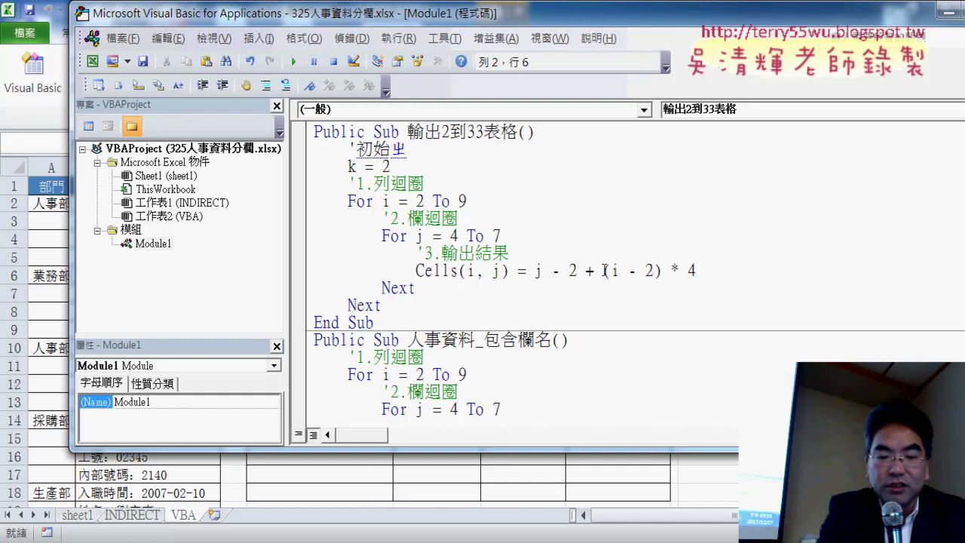
pyautogui.press('BackSpace')
pyautogui.write('直')
pyautogui.press('Down')
pyautogui.press('Down')
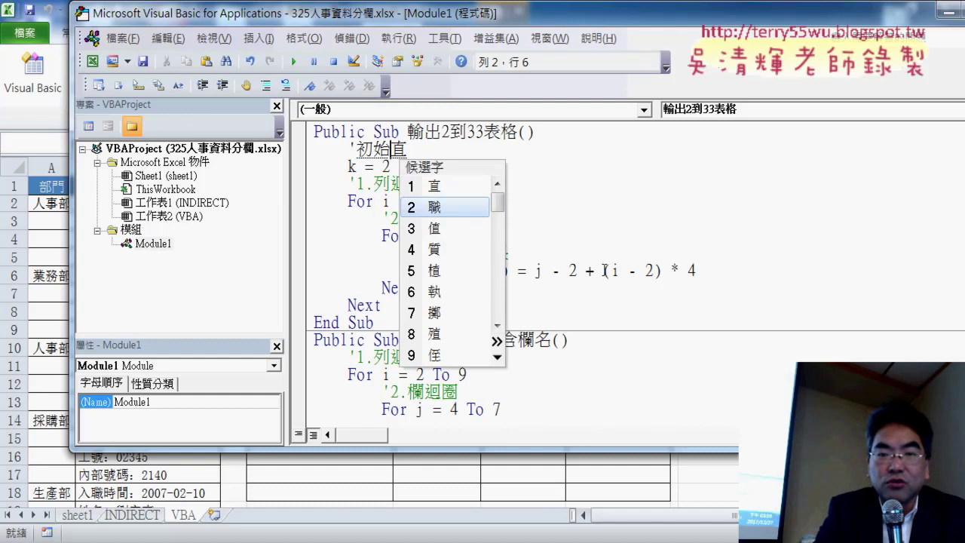
pyautogui.press('Down')
pyautogui.press('Return')
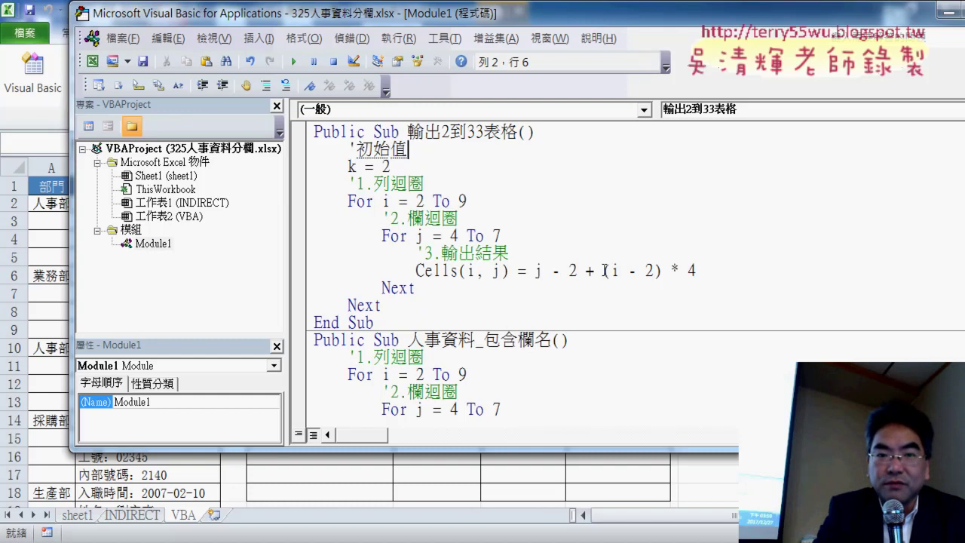
pyautogui.press('Return')
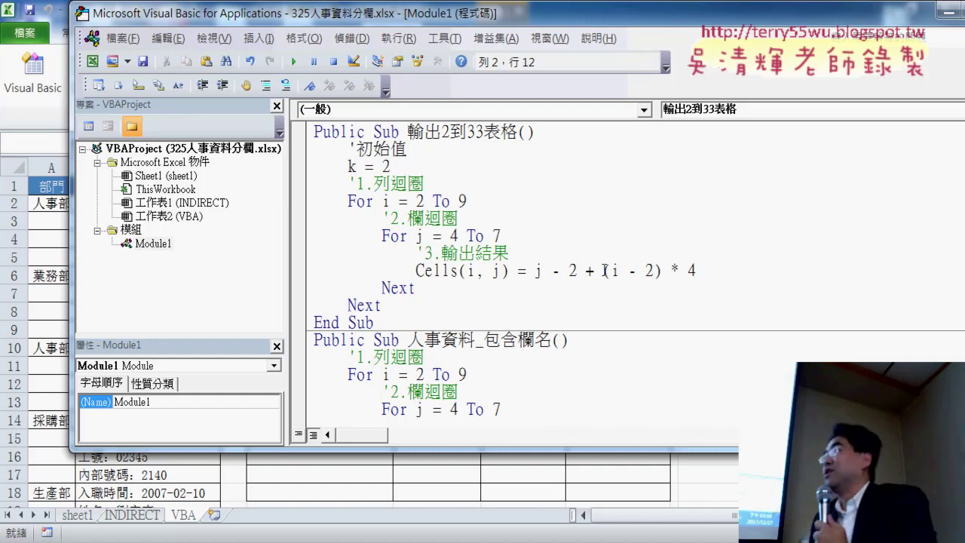
# Step: Comment out the old Cells(i, j) formula line with an apostrophe
pyautogui.click(693, 238)
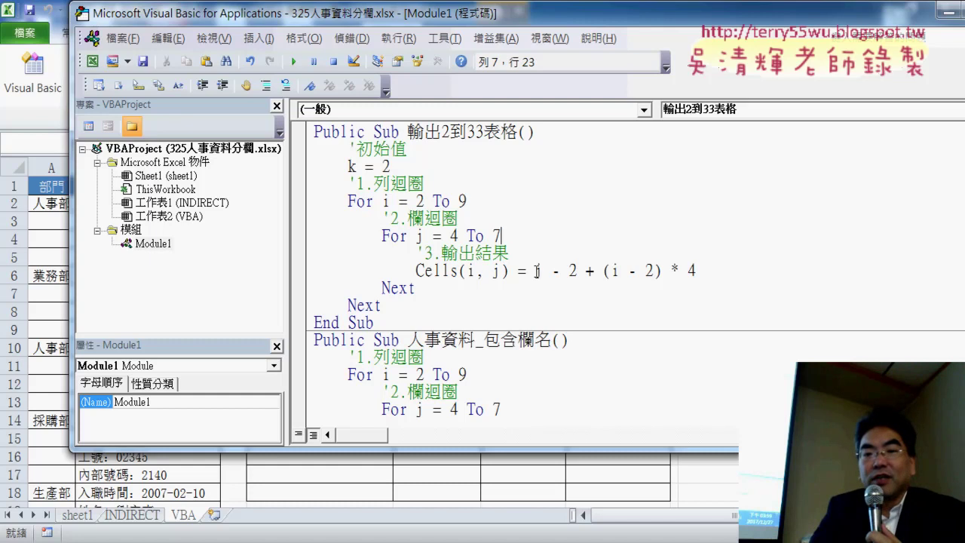
pyautogui.click(416, 270)
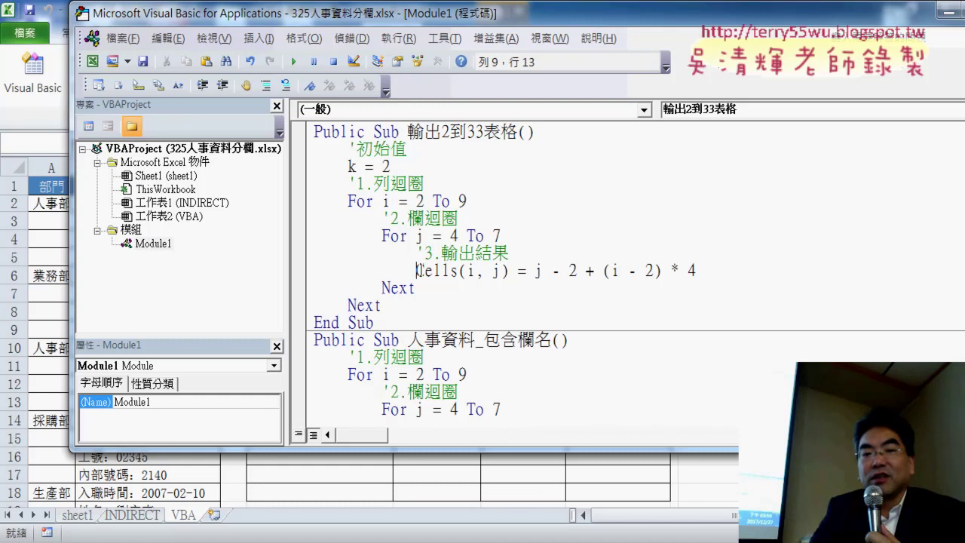
pyautogui.write('h')
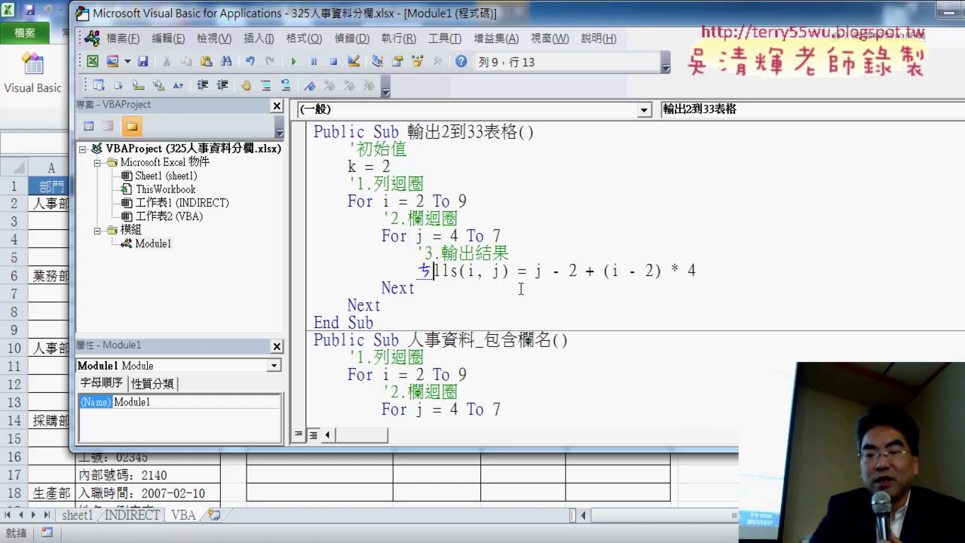
pyautogui.press('BackSpace')
pyautogui.write("'Ce")
# Step: Add a Cells(i, j) = k line below the commented formula
pyautogui.click(722, 266)
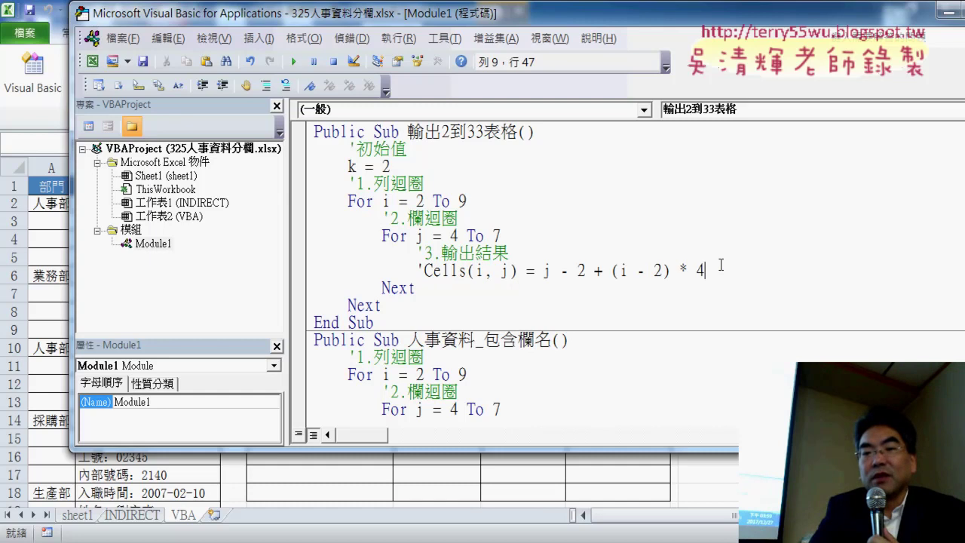
pyautogui.press('Return')
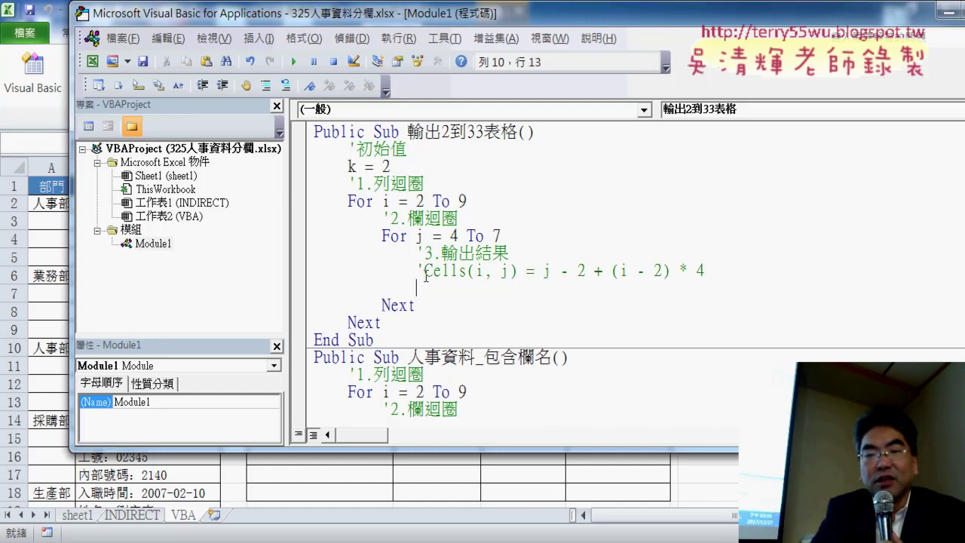
pyautogui.moveTo(425, 270); pyautogui.dragTo(543, 270)
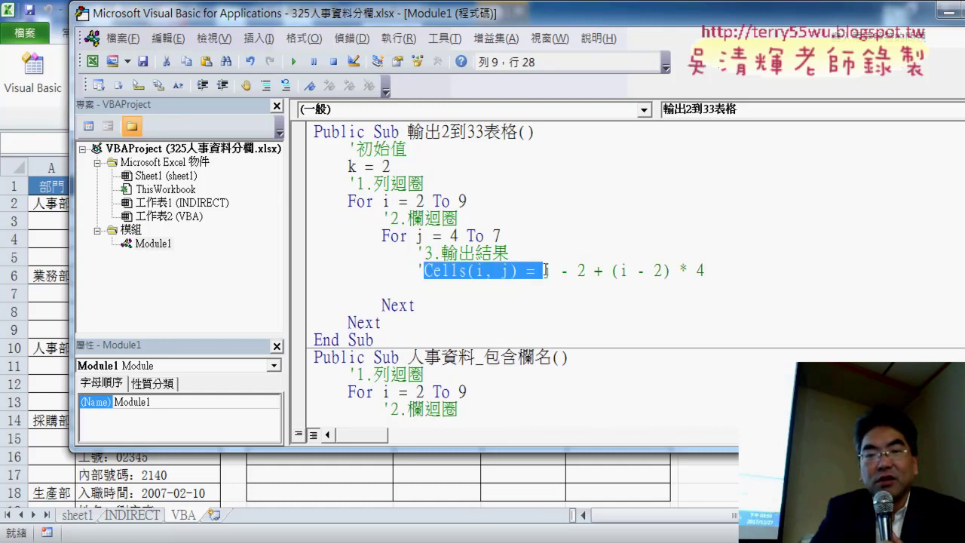
pyautogui.hotkey('ctrl', 'c')
pyautogui.click(482, 293)
pyautogui.hotkey('ctrl', 'v')
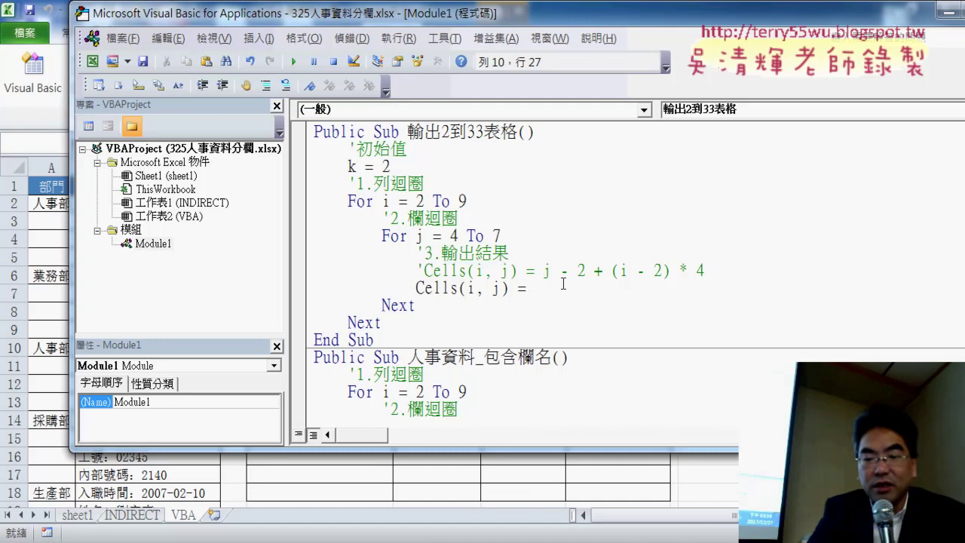
pyautogui.write('k')
# Step: Add k = k + 1 after it so the counter increases per cell
pyautogui.press('Return')
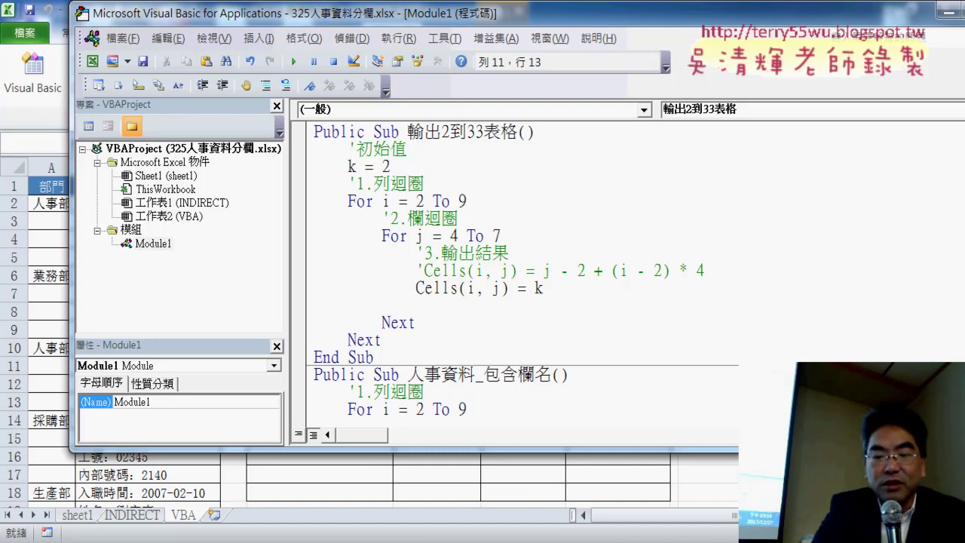
pyautogui.write('k = k ')
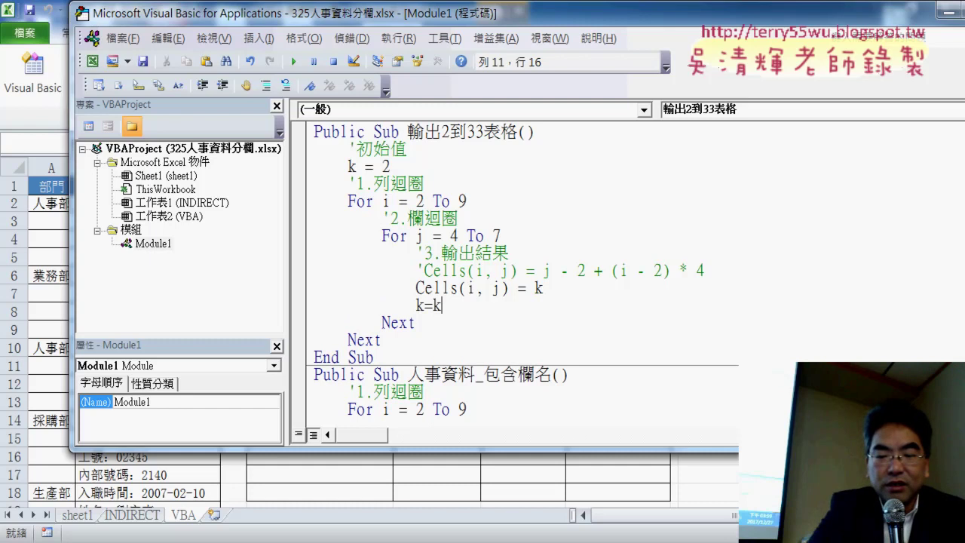
pyautogui.write('+ 1')
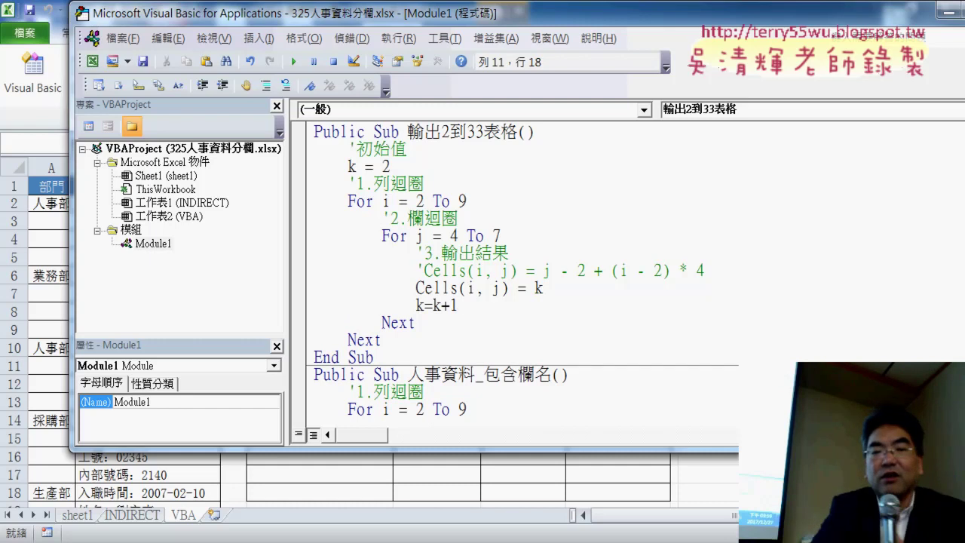
pyautogui.press('Down')
pyautogui.press('Down')
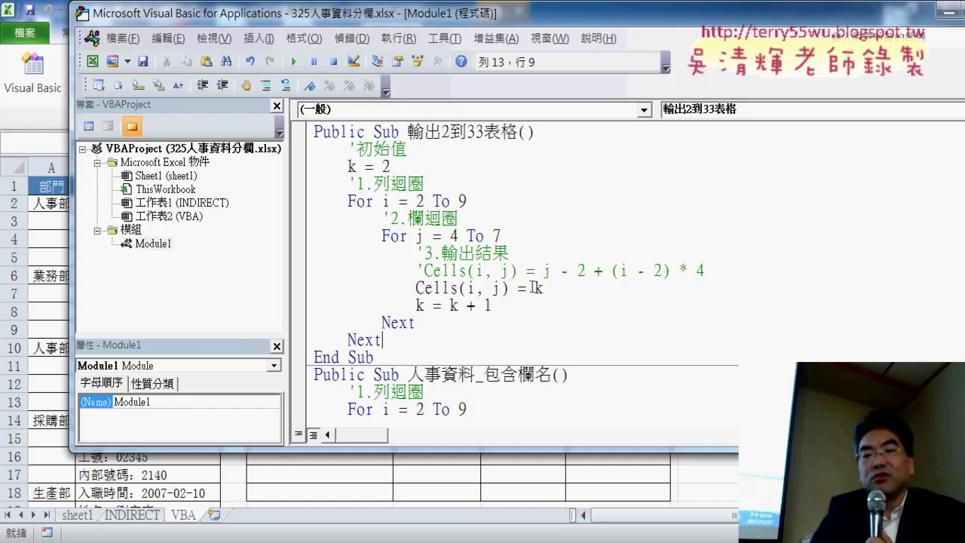
pyautogui.doubleClick(537, 287)
pyautogui.click(411, 166)
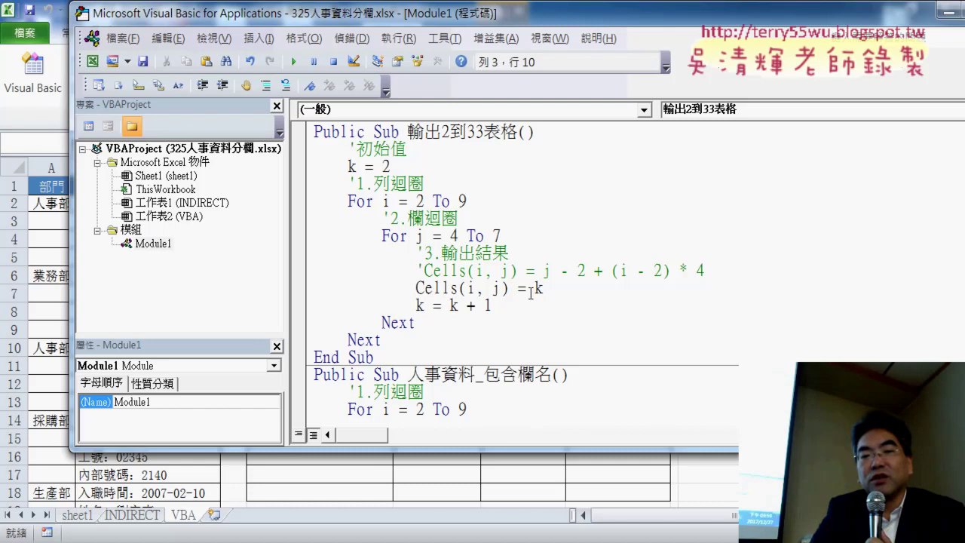
# Step: Widen the code pane by shrinking the project panels and scroll to the 人事資料_包含欄名 loop
pyautogui.moveTo(491, 304); pyautogui.dragTo(442, 305)
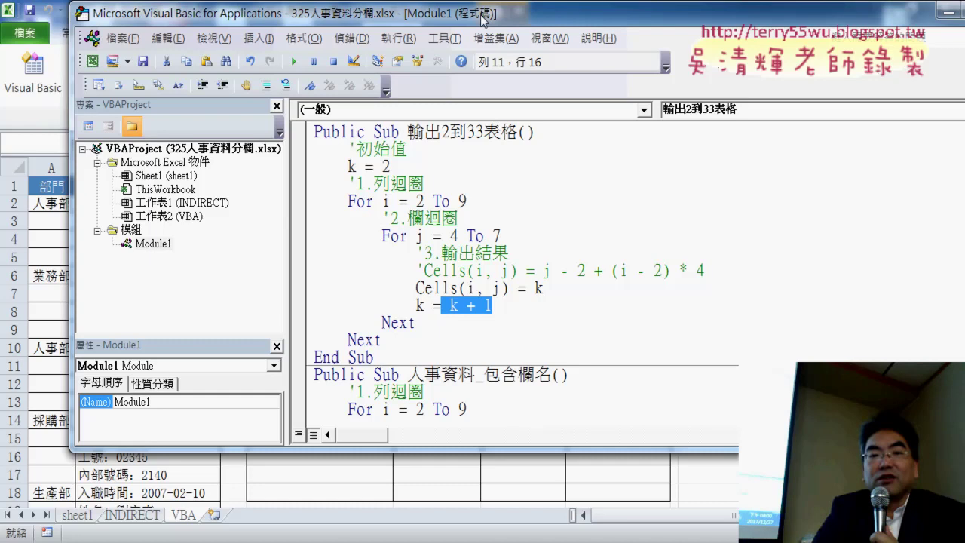
pyautogui.moveTo(482, 16); pyautogui.dragTo(514, 18)
pyautogui.scroll(-3, 542, 200)
pyautogui.scroll(-1, 541, 201)
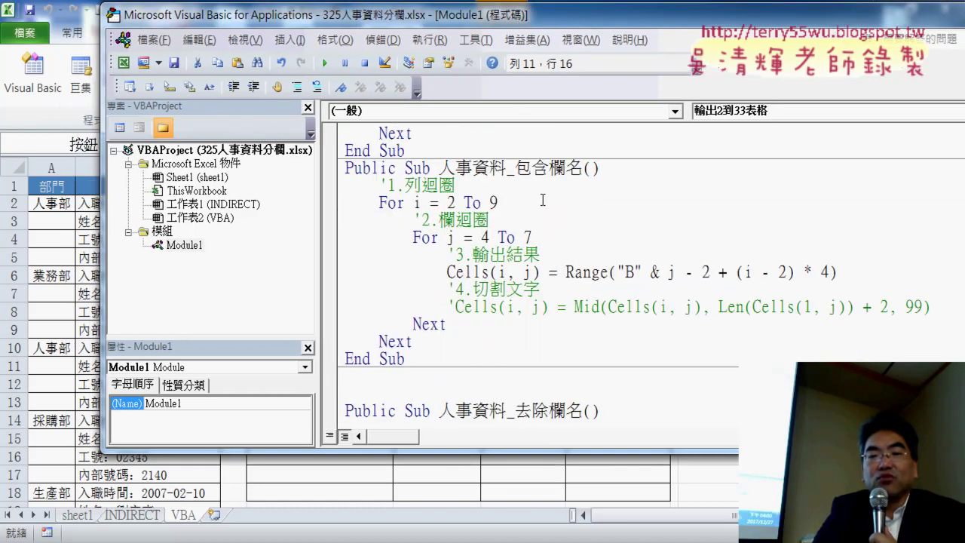
pyautogui.moveTo(318, 290); pyautogui.dragTo(227, 287)
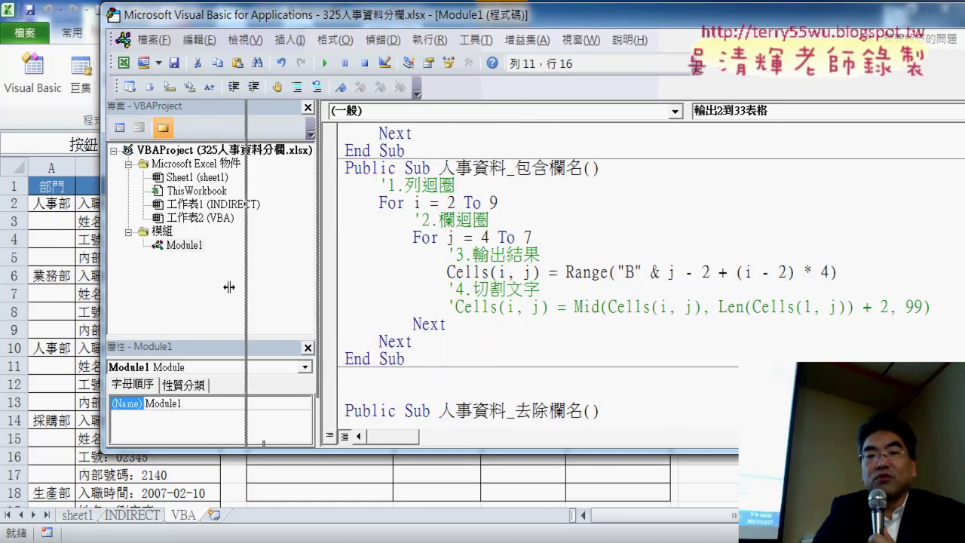
pyautogui.scroll(1, 322, 289)
pyautogui.scroll(2, 378, 261)
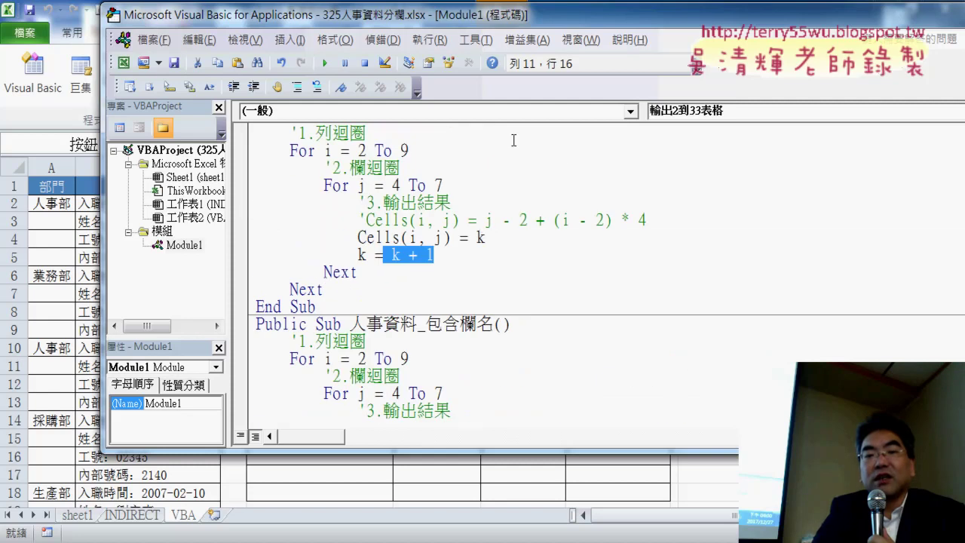
pyautogui.scroll(-1, 519, 226)
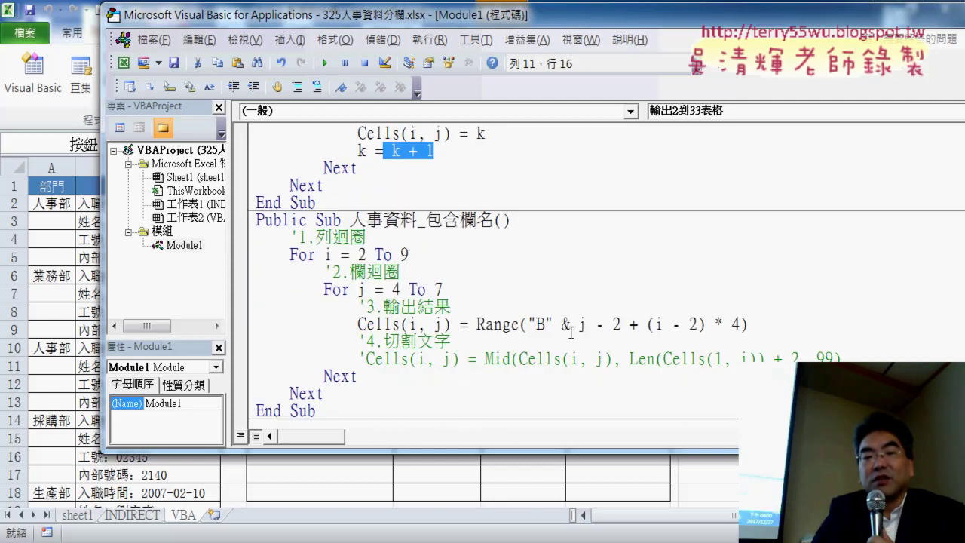
pyautogui.moveTo(579, 324); pyautogui.dragTo(477, 324)
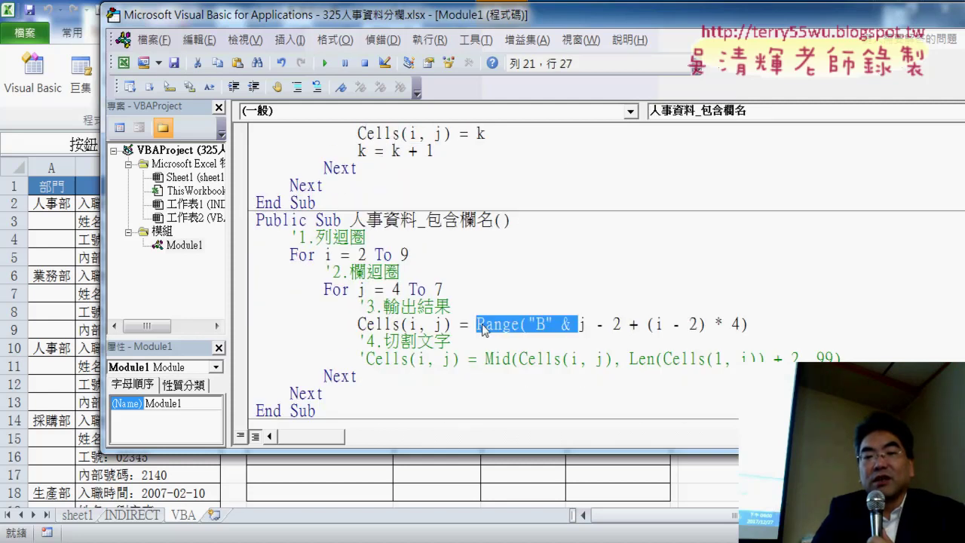
pyautogui.press('Delete')
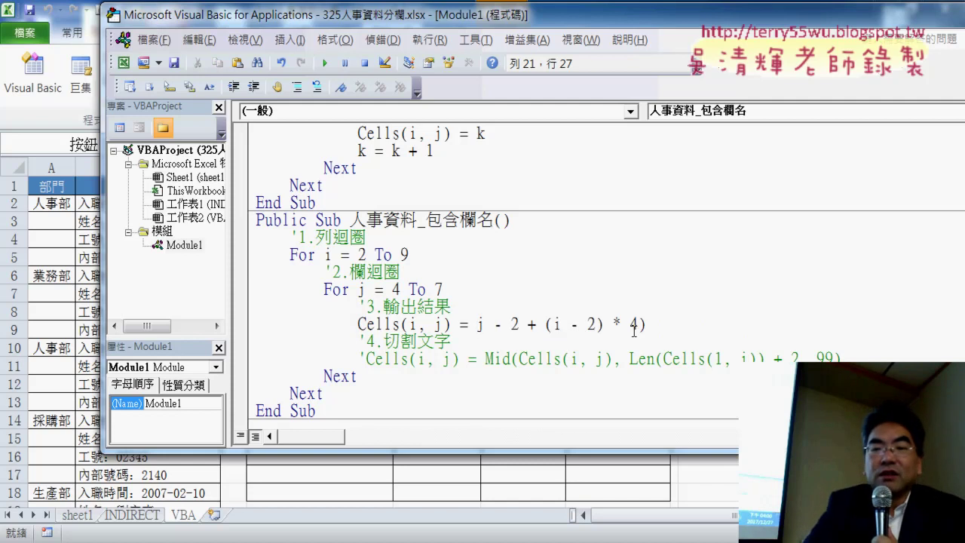
pyautogui.moveTo(638, 324); pyautogui.dragTo(659, 324)
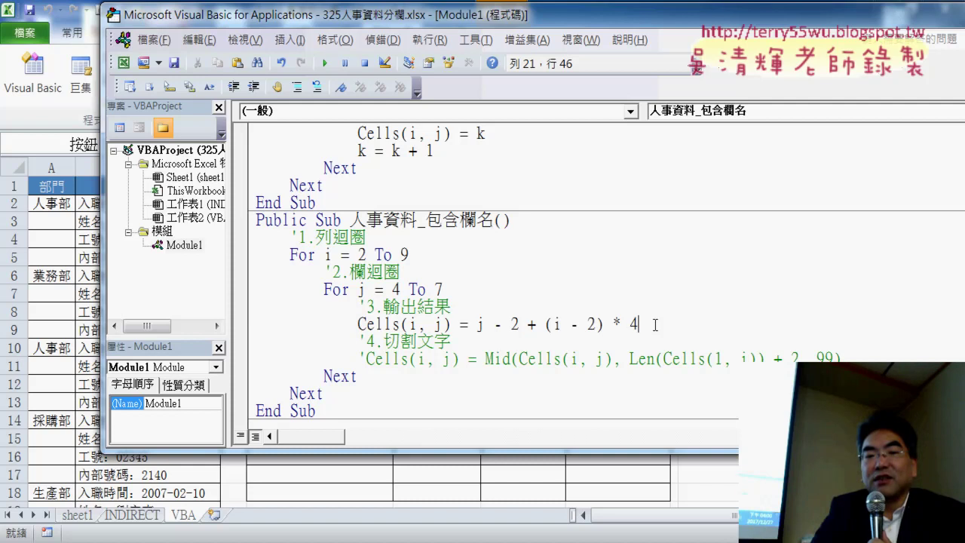
pyautogui.moveTo(637, 324)
pyautogui.mouseDown()
pyautogui.moveTo(472, 325)
pyautogui.moveTo(366, 307)
pyautogui.mouseUp()
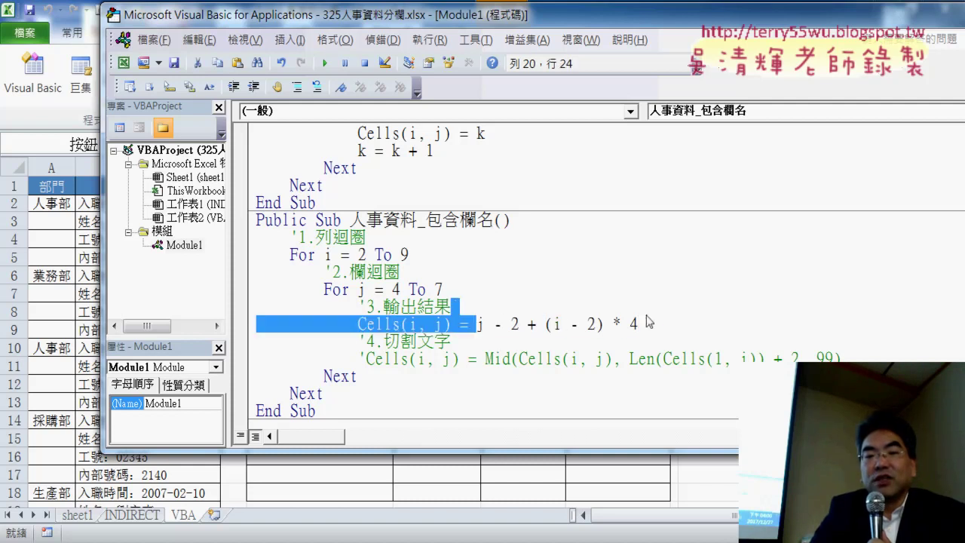
pyautogui.click(502, 324)
pyautogui.moveTo(474, 325); pyautogui.dragTo(628, 323)
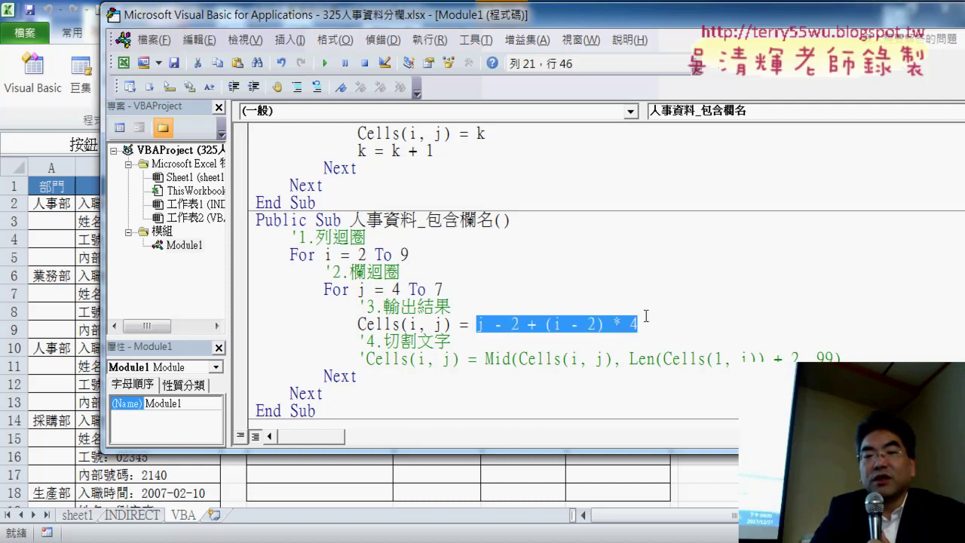
pyautogui.click(469, 324)
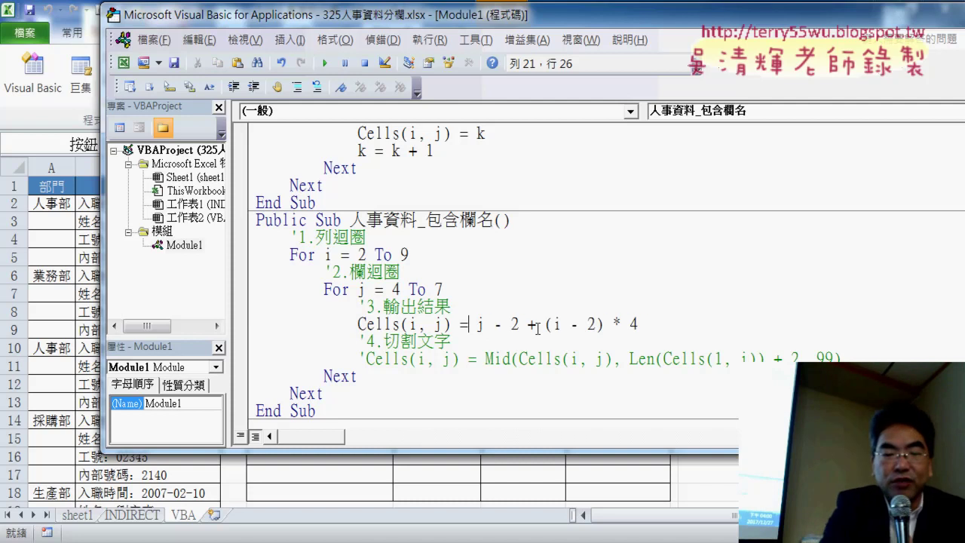
pyautogui.write('ran')
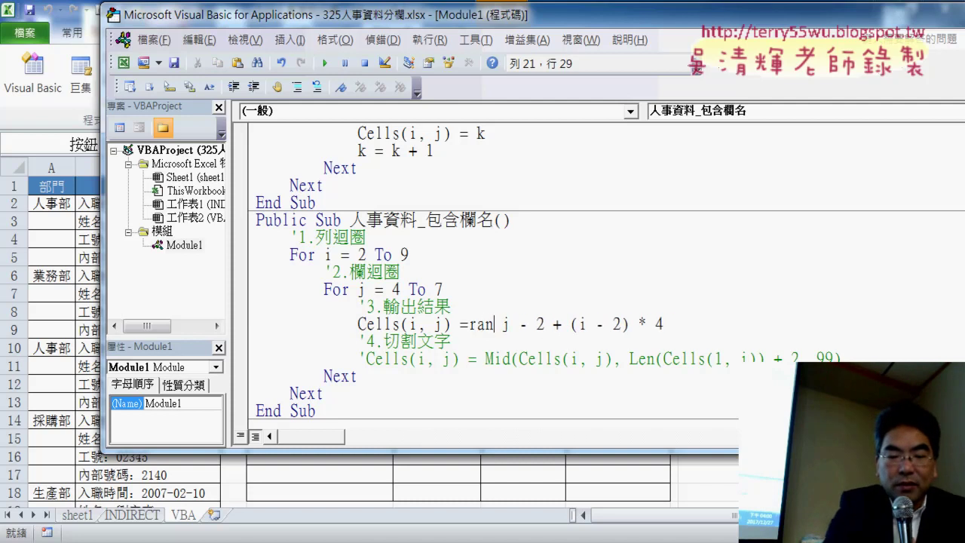
pyautogui.write('ge(')
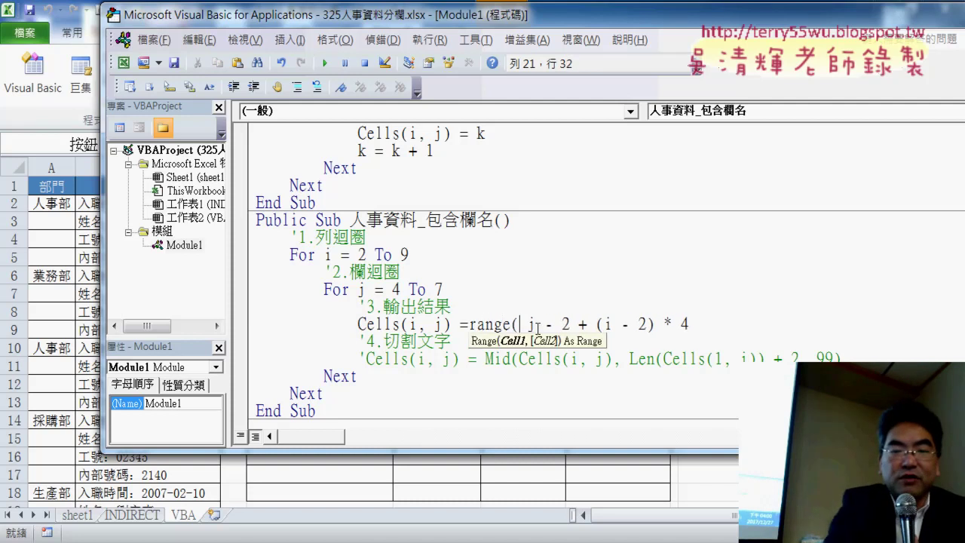
pyautogui.write('""')
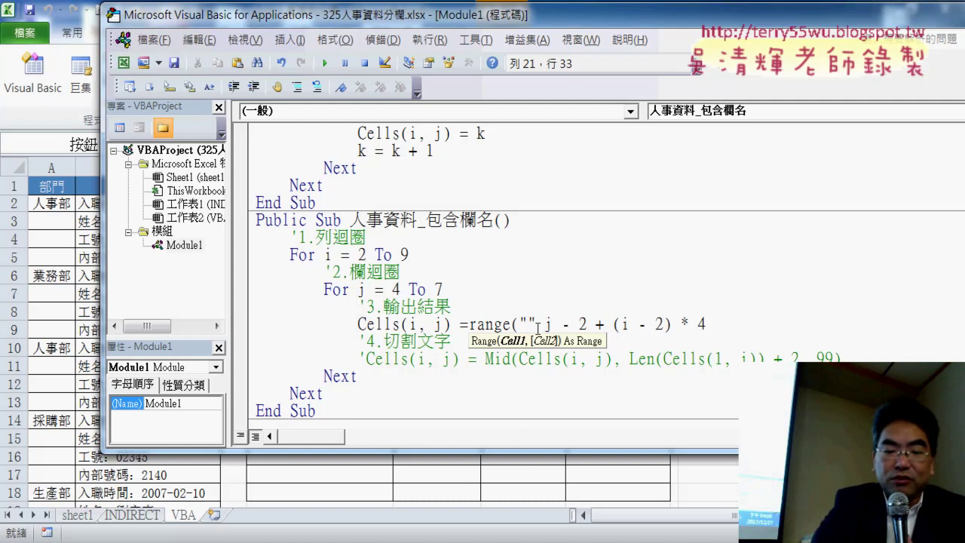
pyautogui.write('B')
pyautogui.press('Right')
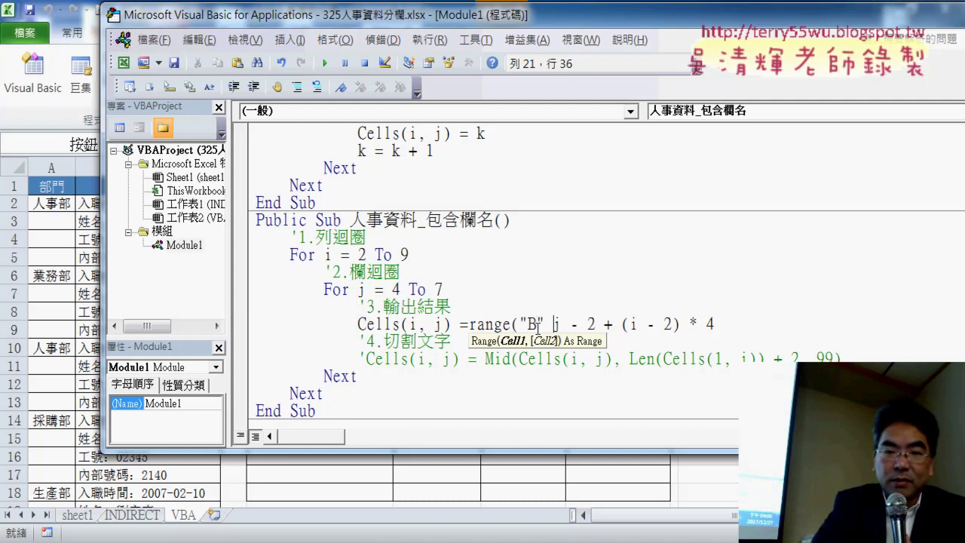
pyautogui.write('&')
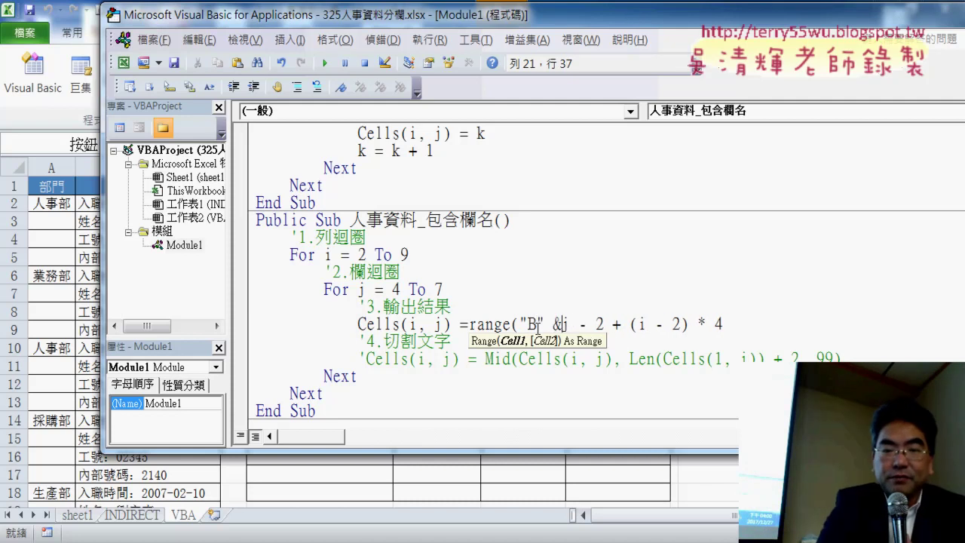
pyautogui.click(785, 328)
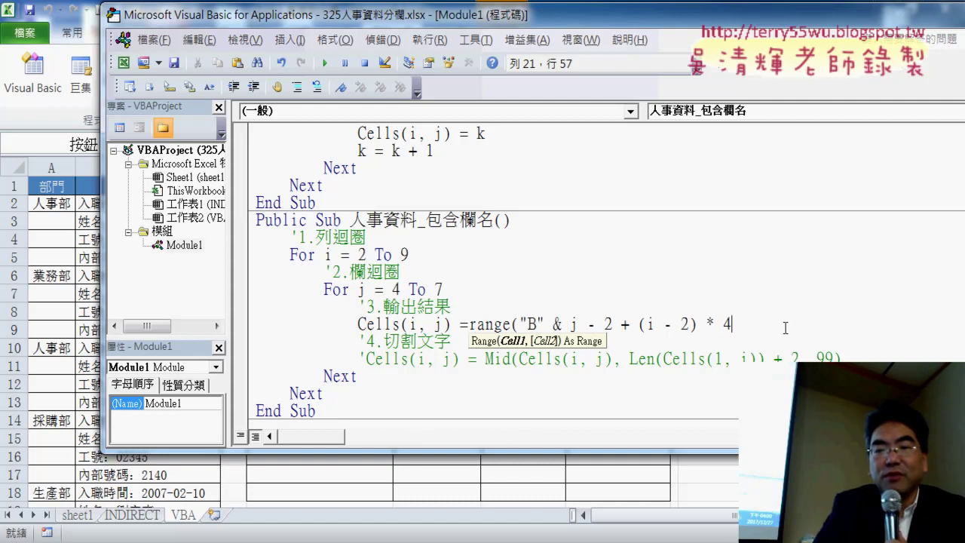
pyautogui.write(')')
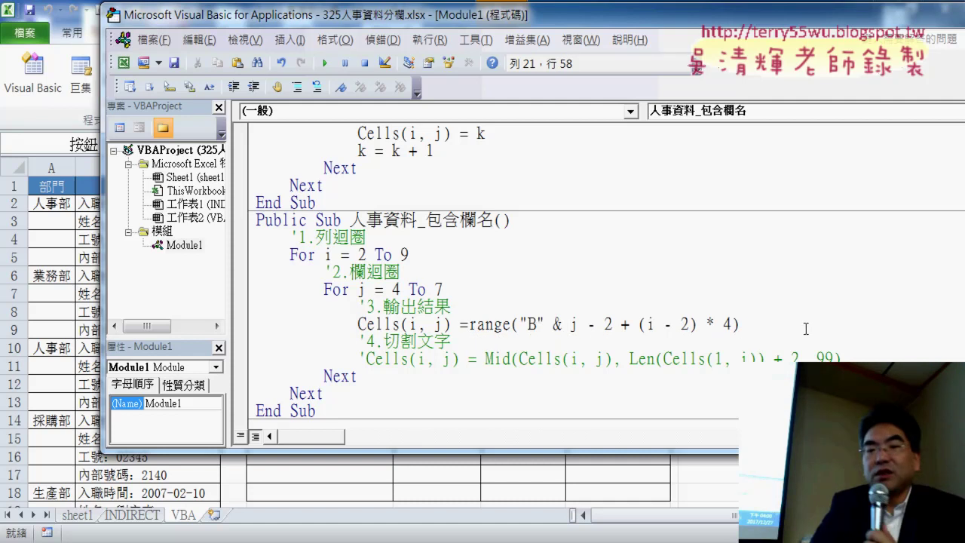
pyautogui.press('Down')
pyautogui.press('Down')
pyautogui.press('Down')
pyautogui.doubleClick(529, 327)
pyautogui.click(530, 328)
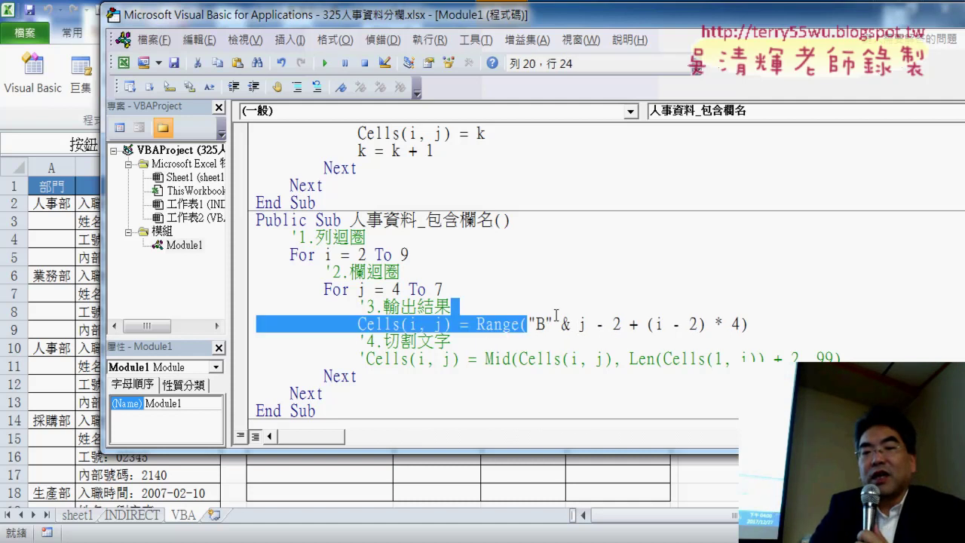
pyautogui.doubleClick(535, 326)
pyautogui.moveTo(579, 324); pyautogui.dragTo(735, 323)
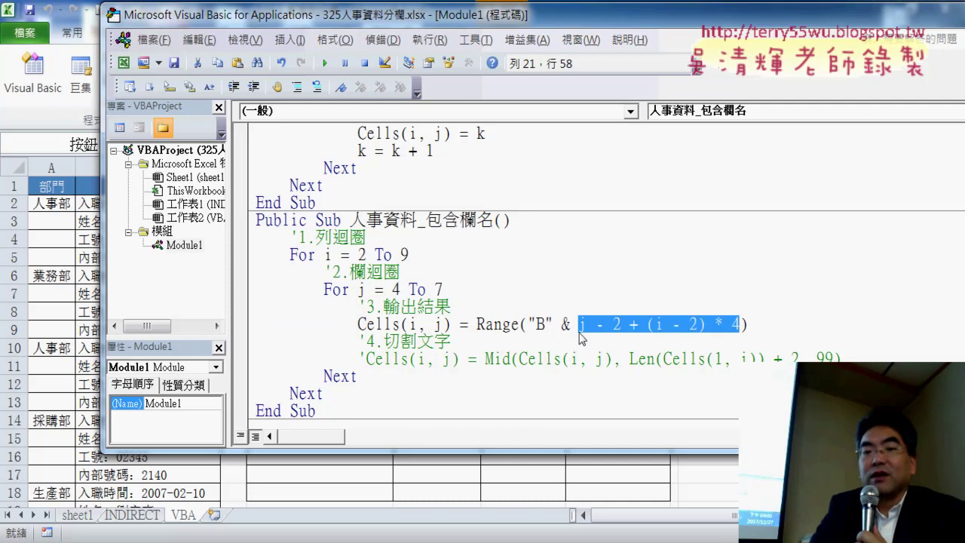
pyautogui.doubleClick(565, 324)
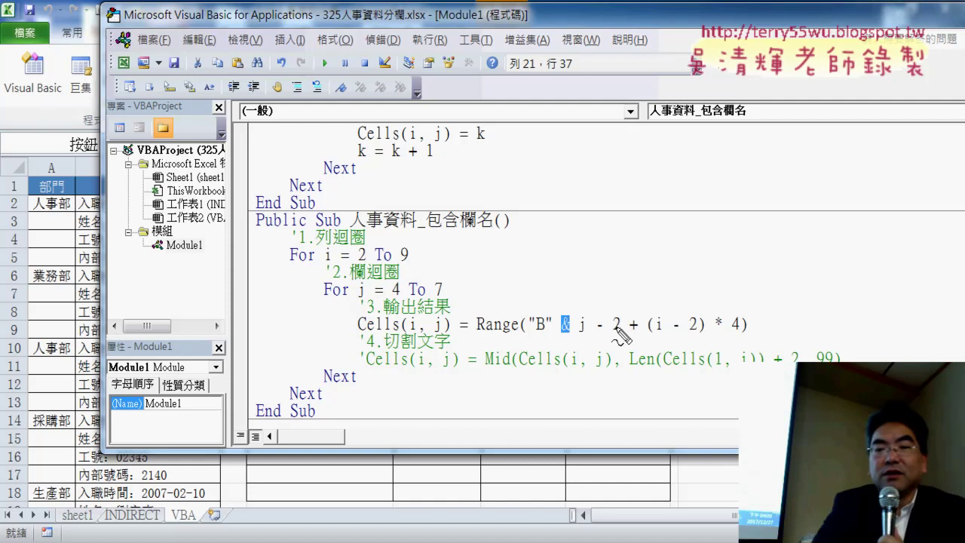
pyautogui.moveTo(624, 279); pyautogui.dragTo(633, 292)
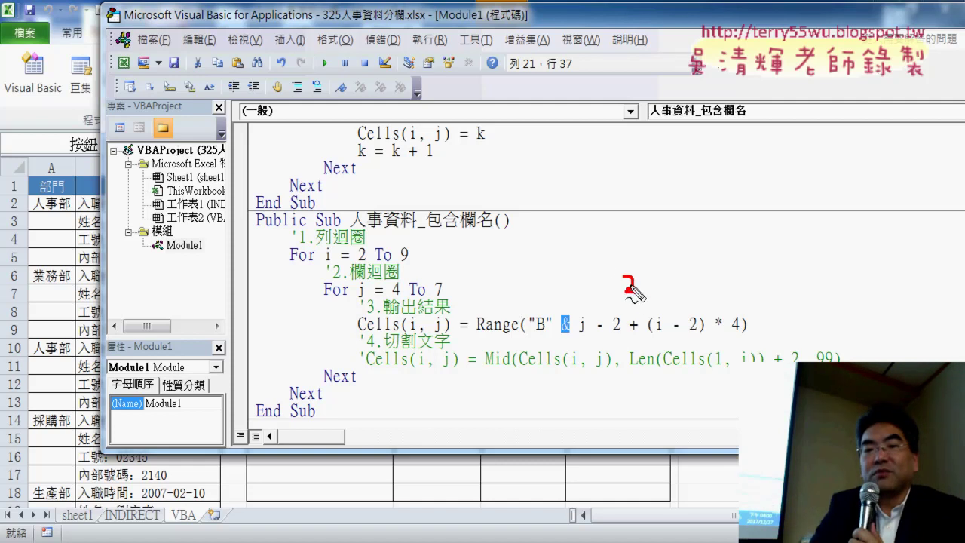
pyautogui.moveTo(560, 339); pyautogui.dragTo(570, 339)
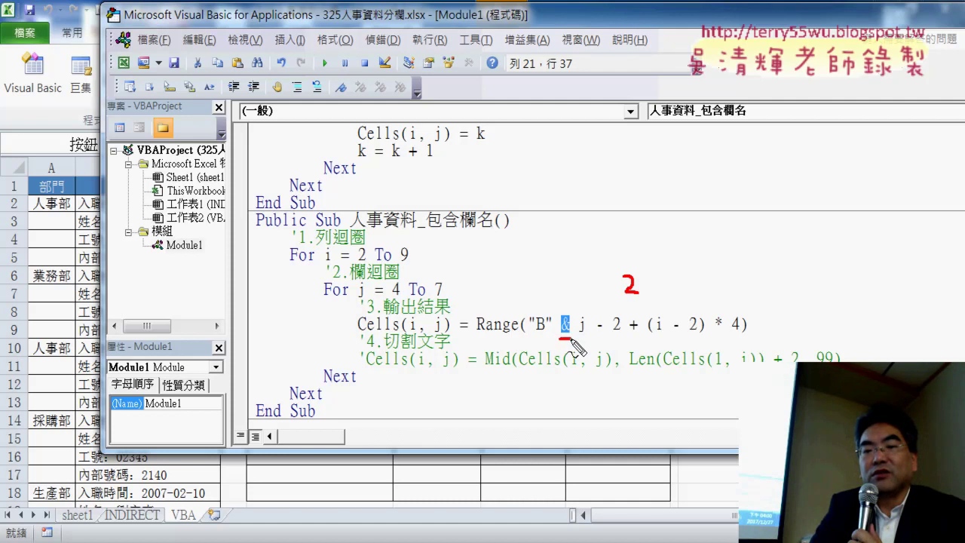
pyautogui.moveTo(600, 262)
pyautogui.mouseDown()
pyautogui.moveTo(605, 275)
pyautogui.moveTo(644, 269)
pyautogui.mouseUp()
pyautogui.moveTo(532, 337); pyautogui.dragTo(548, 338)
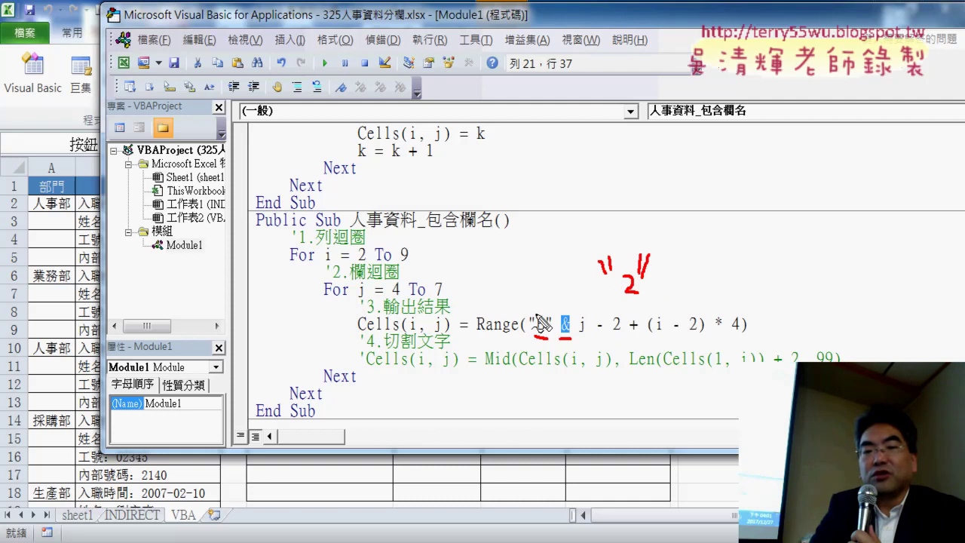
pyautogui.moveTo(536, 315)
pyautogui.mouseDown()
pyautogui.moveTo(439, 315)
pyautogui.moveTo(460, 306)
pyautogui.mouseUp()
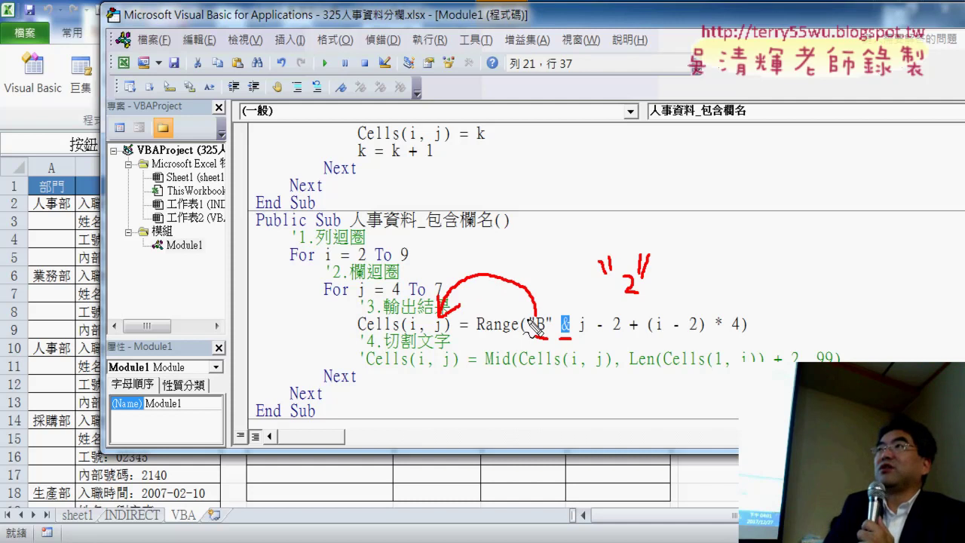
pyautogui.press('Escape')
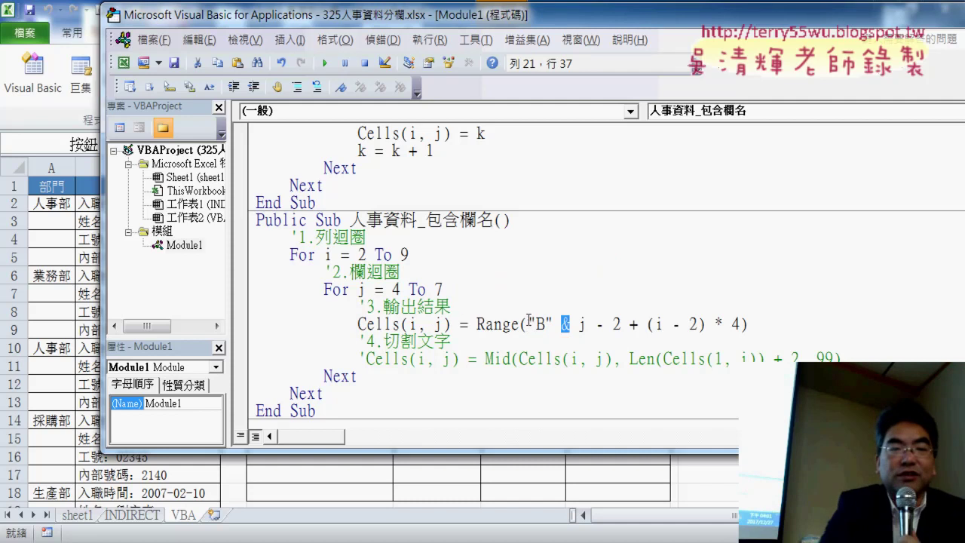
pyautogui.moveTo(491, 23); pyautogui.dragTo(605, 33)
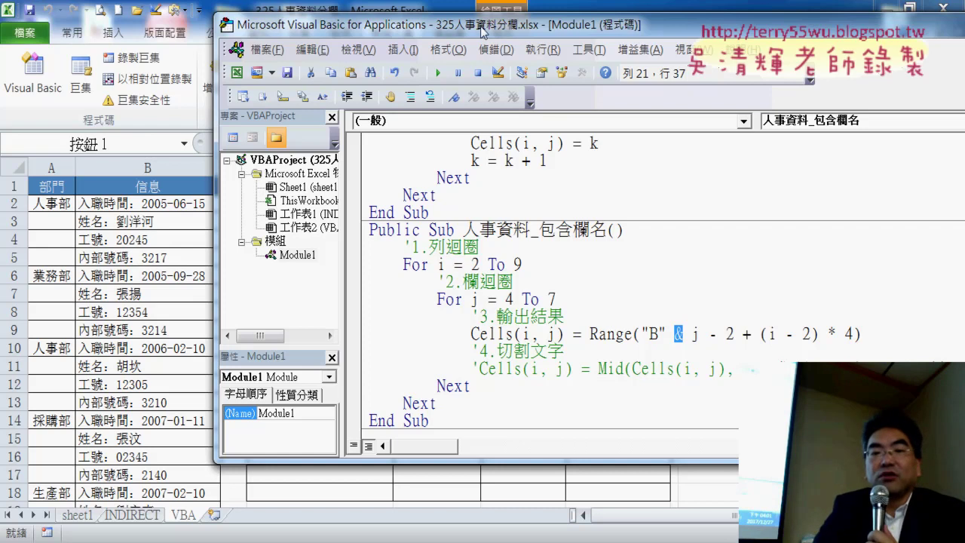
# Step: Run the 人事資料_包含欄名 macro from its code to fill D2:G9 with labelled entries
pyautogui.moveTo(482, 32); pyautogui.dragTo(413, 45)
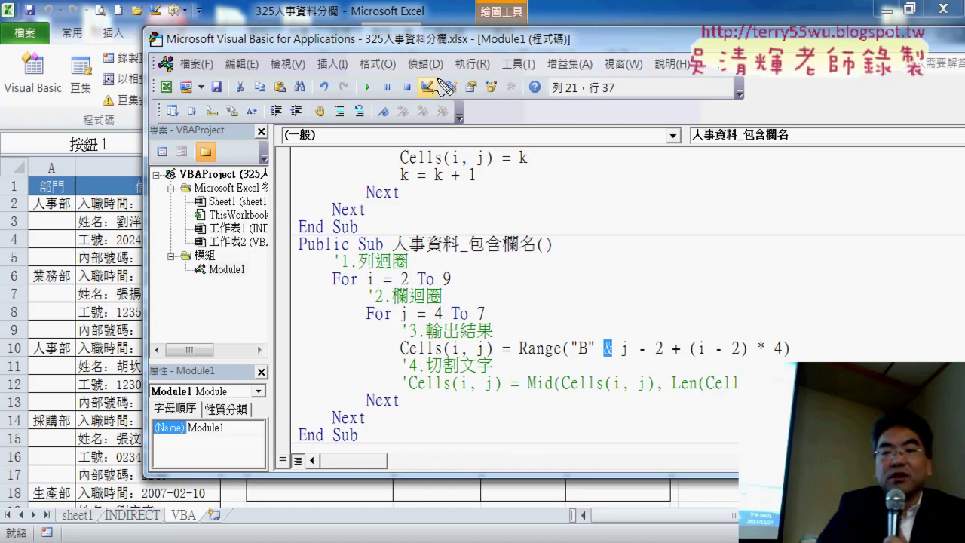
pyautogui.moveTo(519, 360); pyautogui.dragTo(595, 358)
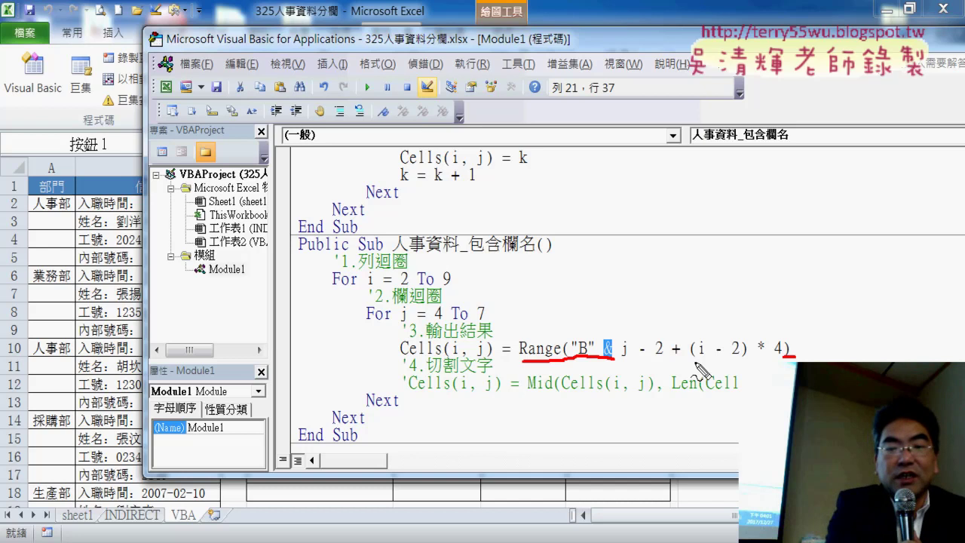
pyautogui.press('Escape')
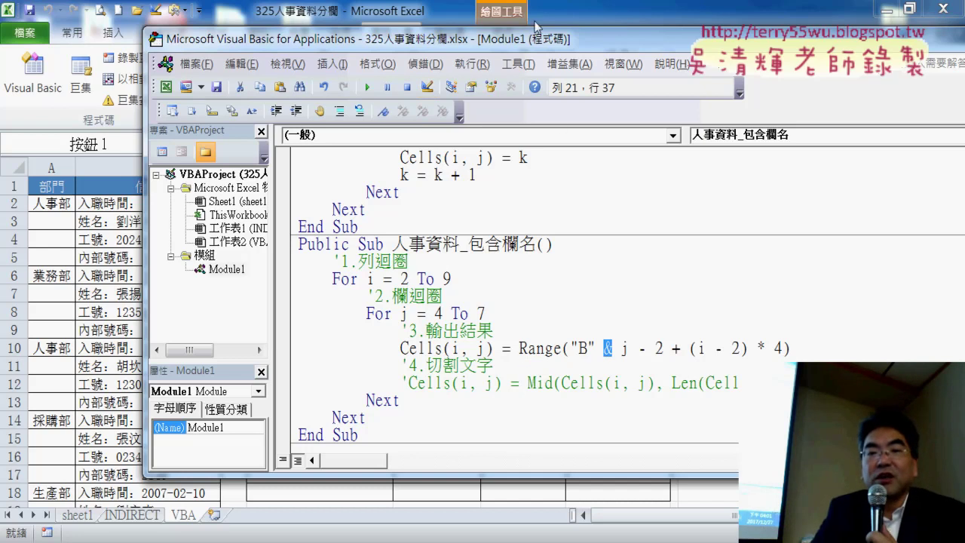
pyautogui.moveTo(530, 43); pyautogui.dragTo(451, 62)
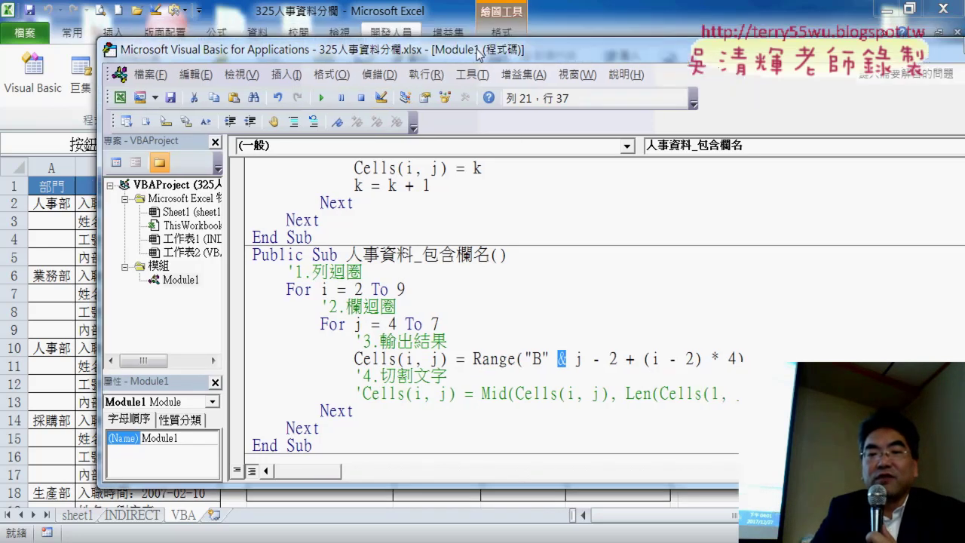
pyautogui.click(495, 355)
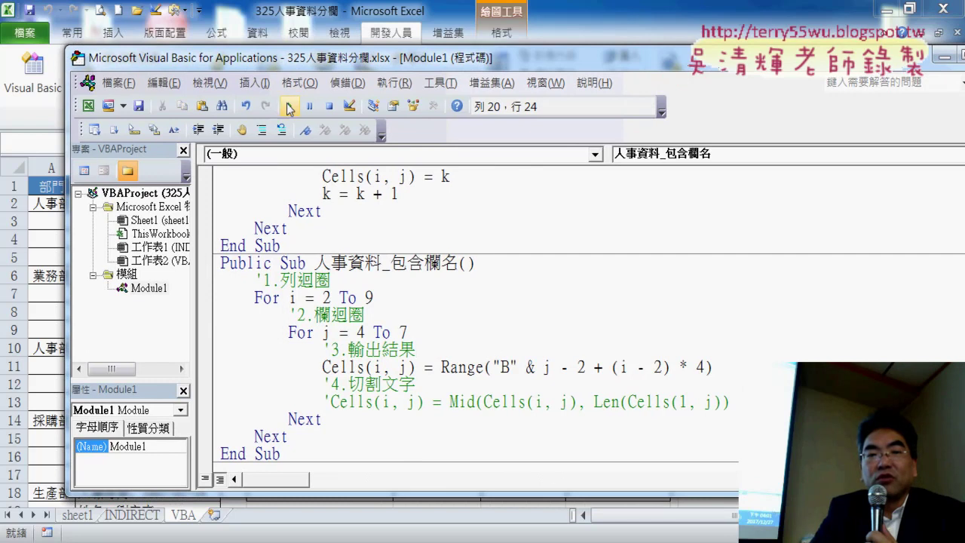
pyautogui.click(942, 58)
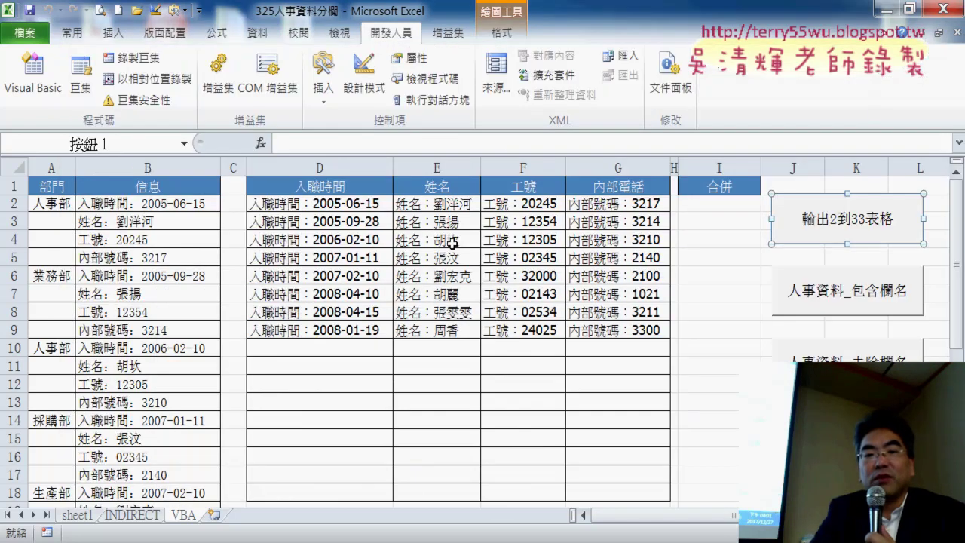
# Step: Select D2:D9, E2:E9, F2:F9 and G2:G9 to review the 入職時間, 姓名, 工號 and 內部電話 results
pyautogui.moveTo(341, 200); pyautogui.dragTo(336, 330)
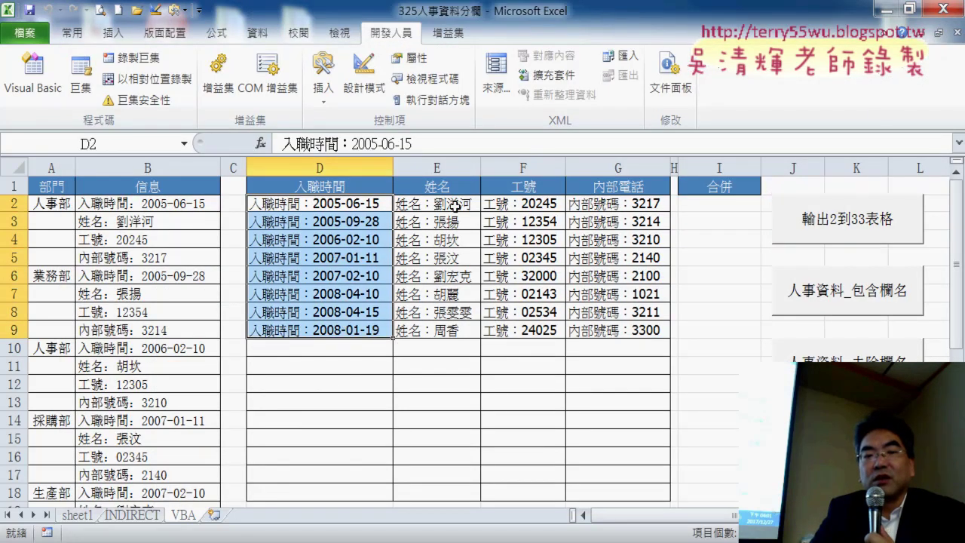
pyautogui.moveTo(452, 204); pyautogui.dragTo(459, 325)
pyautogui.moveTo(535, 202); pyautogui.dragTo(542, 328)
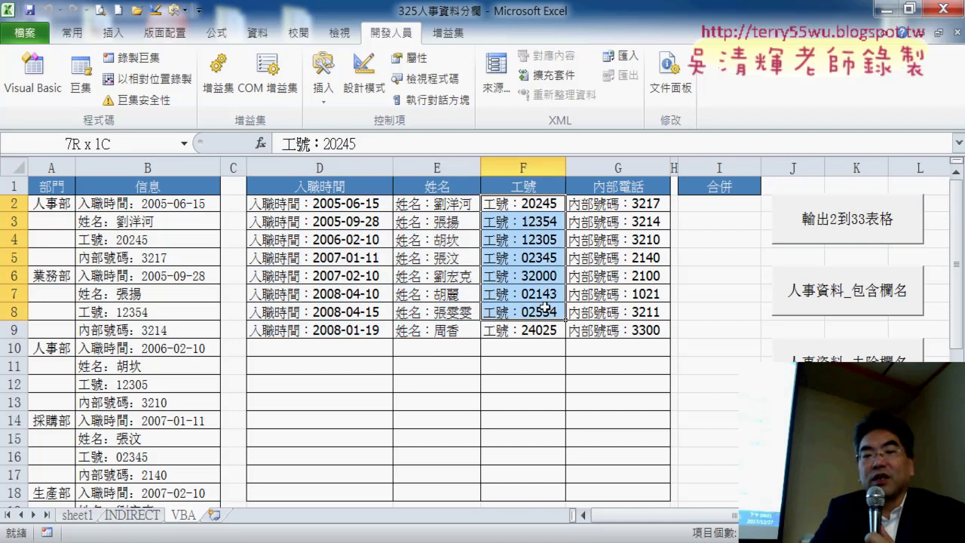
pyautogui.click(626, 210)
pyautogui.moveTo(625, 210); pyautogui.dragTo(661, 323)
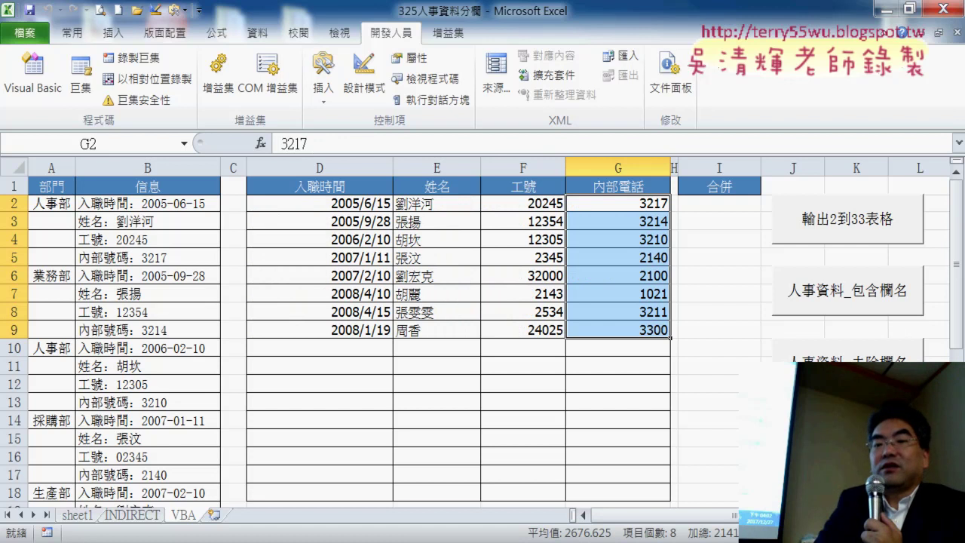
# Step: Open the third button's 人事資料_去除欄名 code and delete the Mid line under 4.切割文字
pyautogui.rightClick(851, 354)
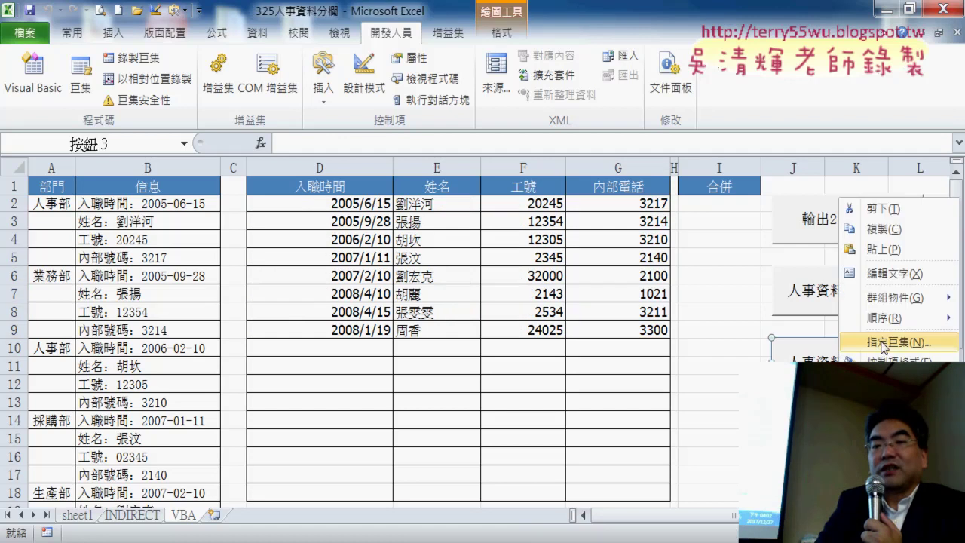
pyautogui.click(883, 343)
pyautogui.click(881, 224)
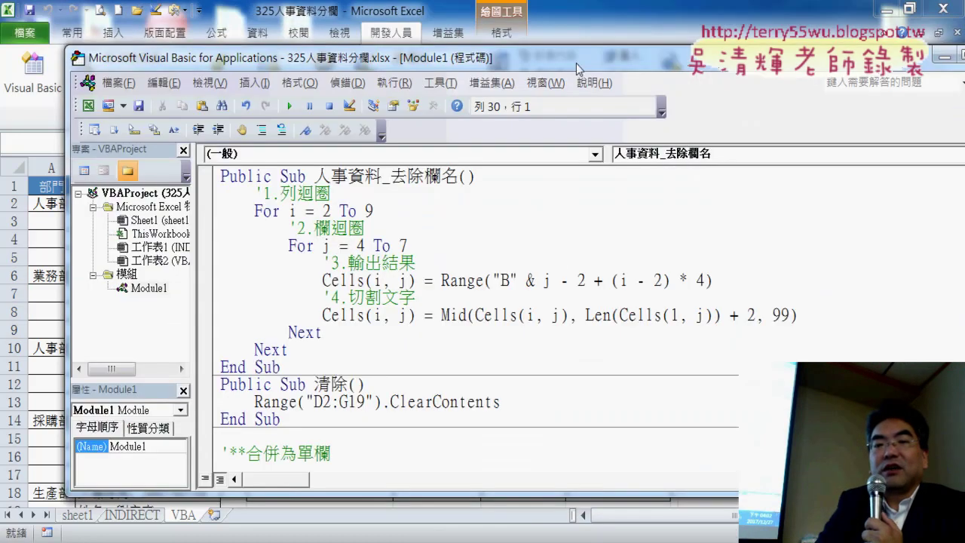
pyautogui.moveTo(576, 63); pyautogui.dragTo(540, 32)
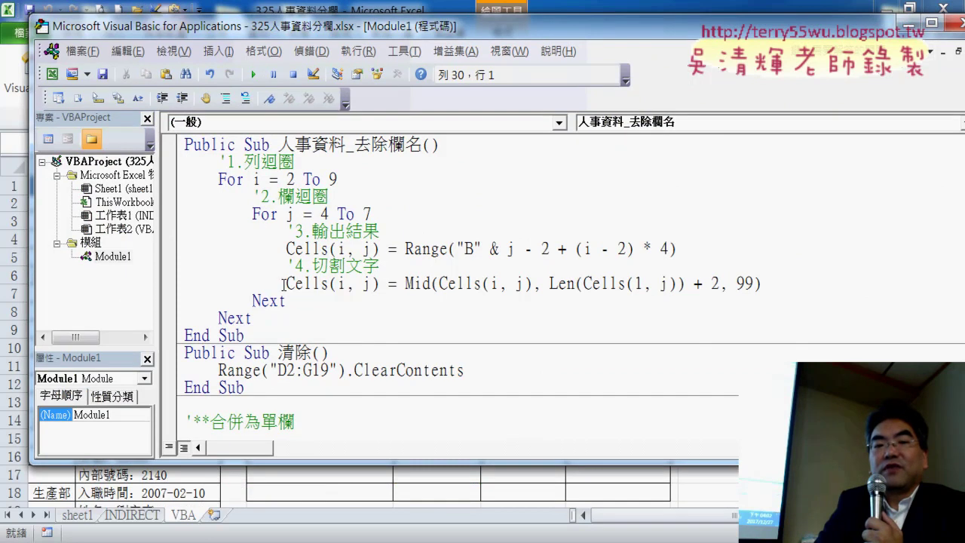
pyautogui.moveTo(288, 283); pyautogui.dragTo(793, 281)
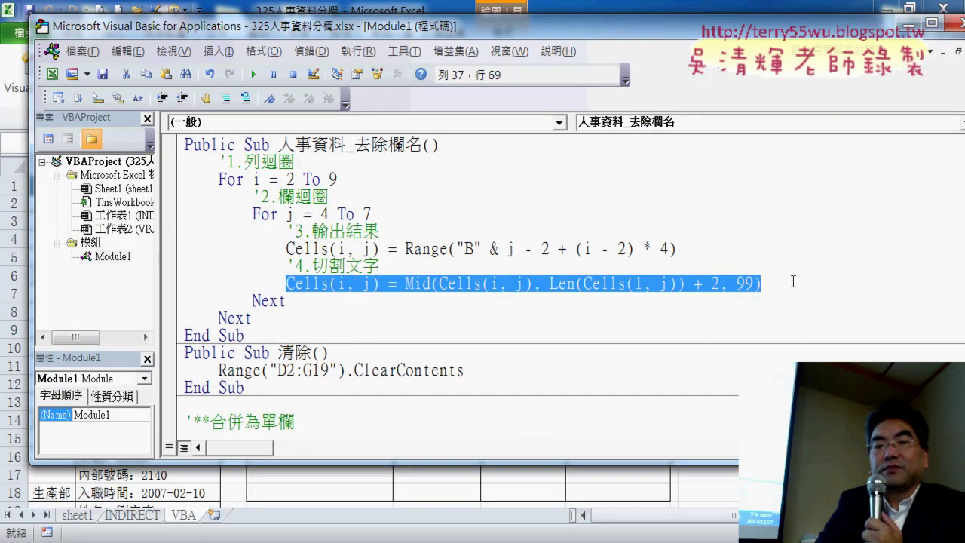
pyautogui.press('Delete')
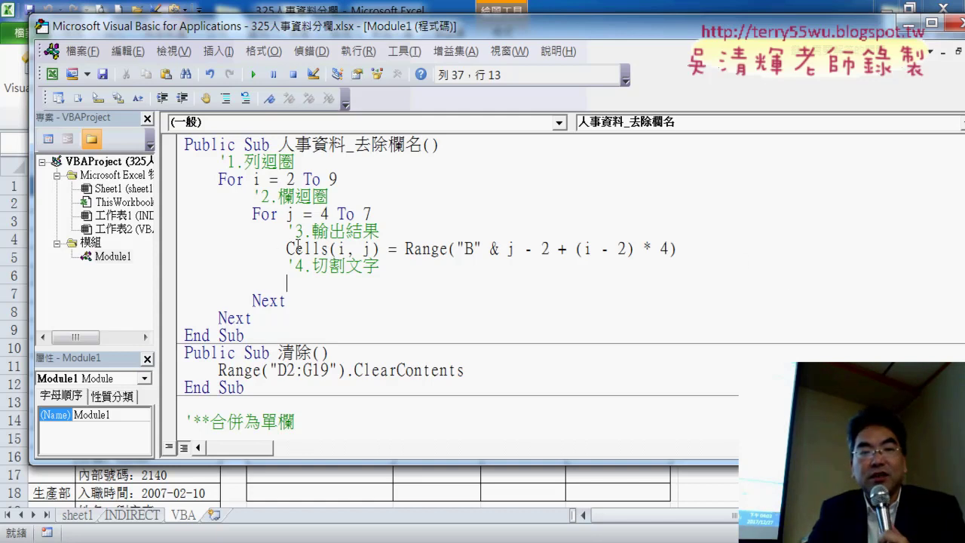
# Step: Begin a Cells(i, j) = mid(Cells(i, j) line under the '4.切割文字 comment
pyautogui.moveTo(286, 249); pyautogui.dragTo(387, 248)
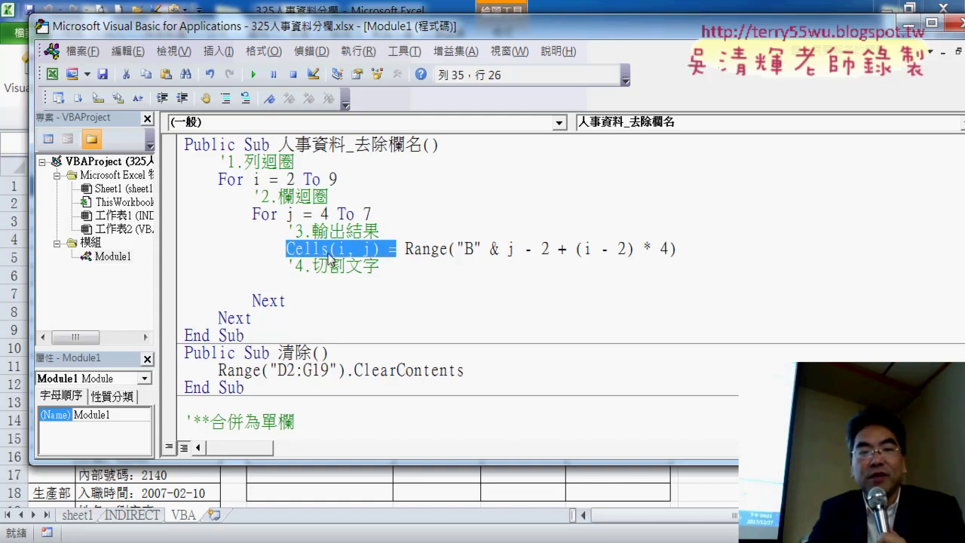
pyautogui.moveTo(329, 258); pyautogui.dragTo(319, 285)
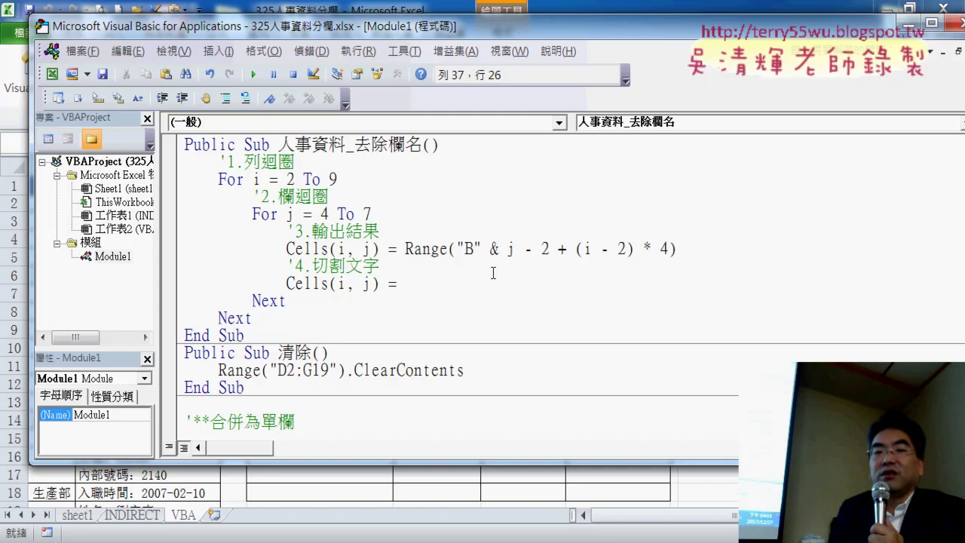
pyautogui.write('mi')
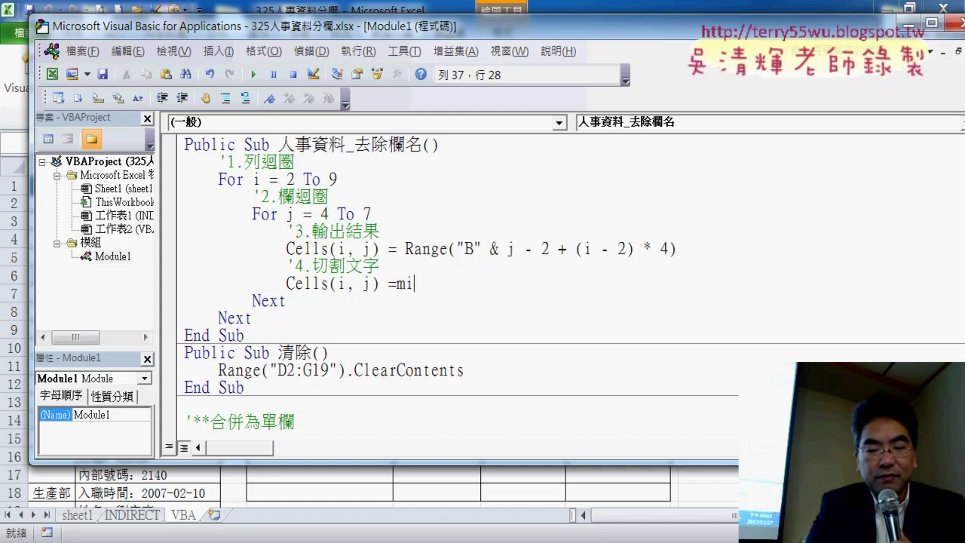
pyautogui.write('d(')
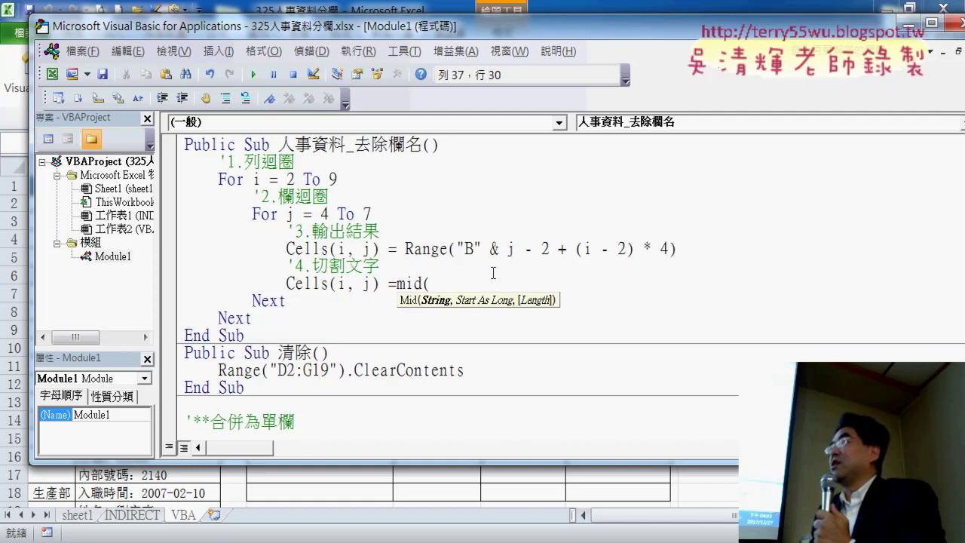
pyautogui.click(405, 247)
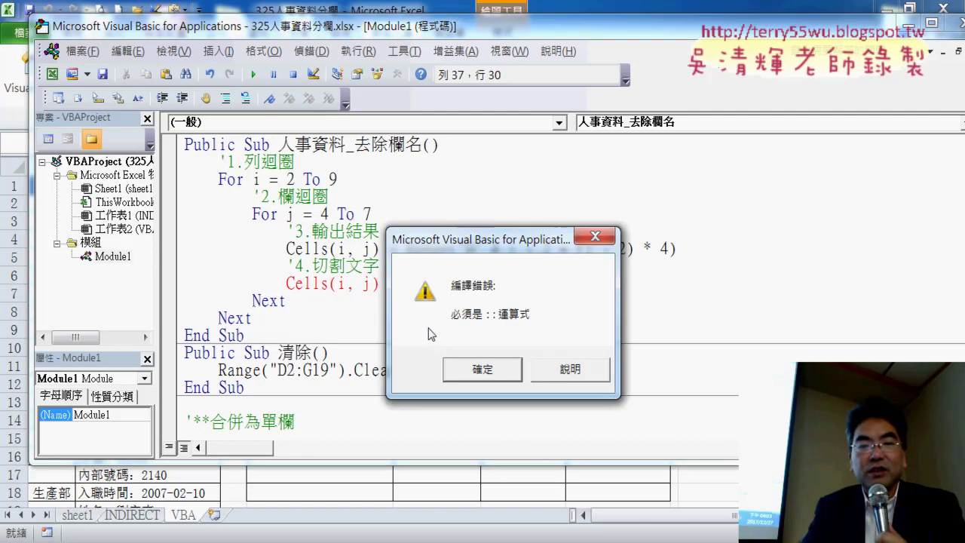
pyautogui.click(486, 369)
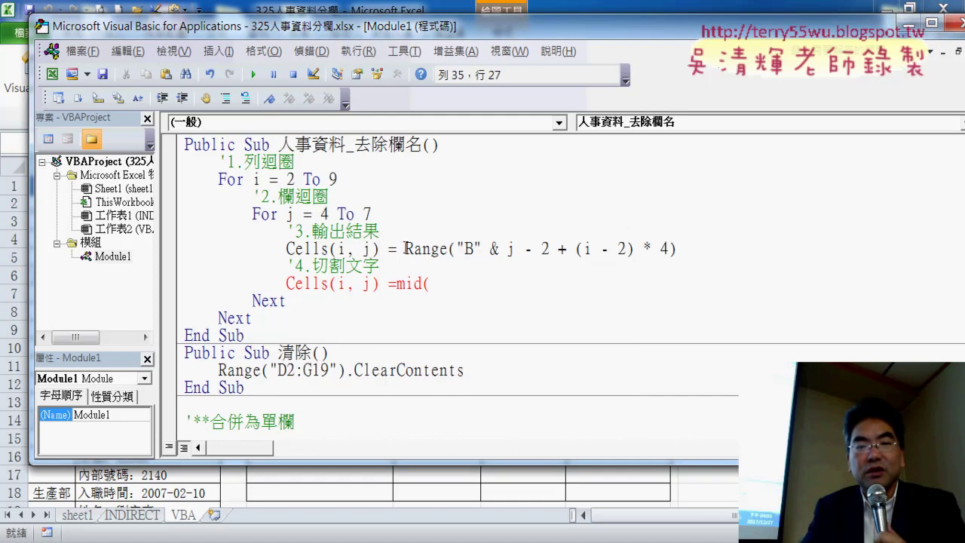
pyautogui.moveTo(405, 247); pyautogui.dragTo(450, 249)
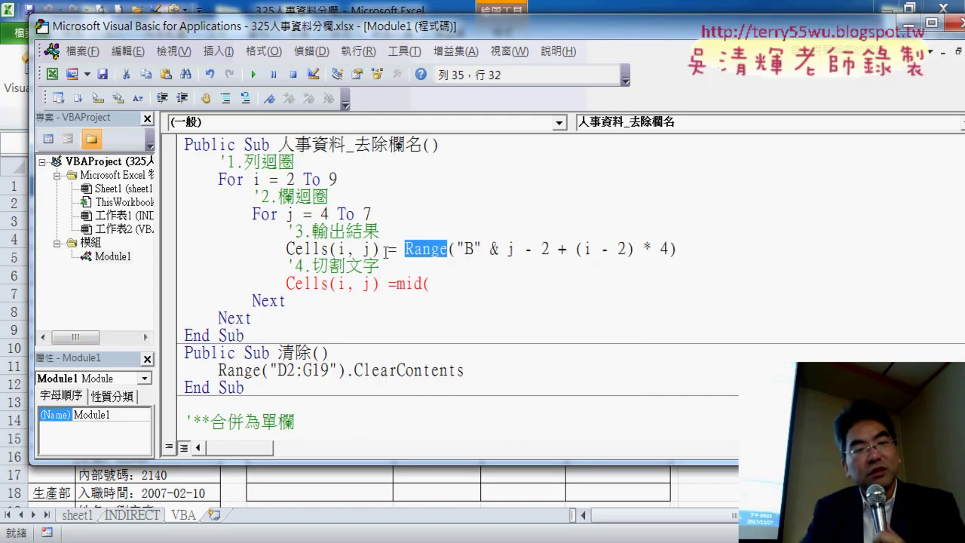
pyautogui.moveTo(387, 250); pyautogui.dragTo(287, 249)
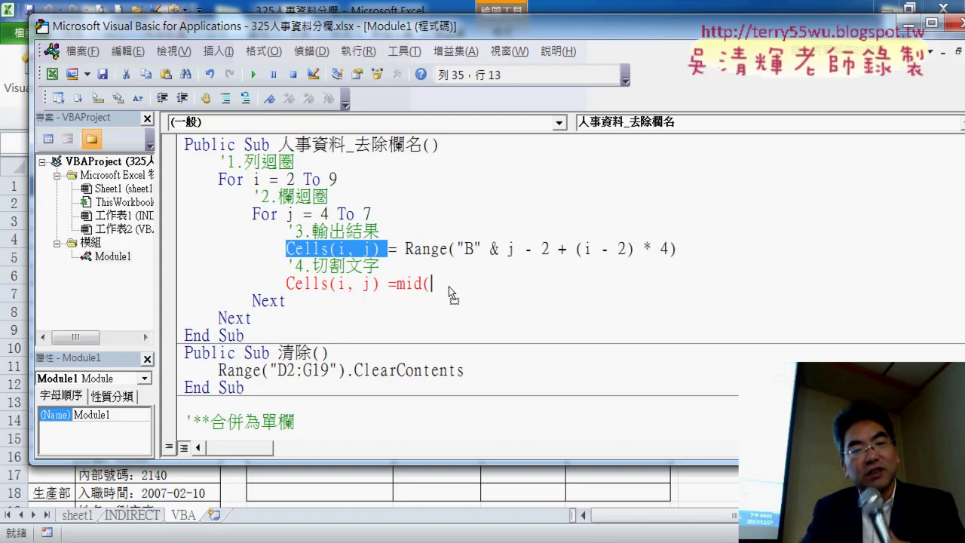
pyautogui.moveTo(448, 286); pyautogui.dragTo(449, 287)
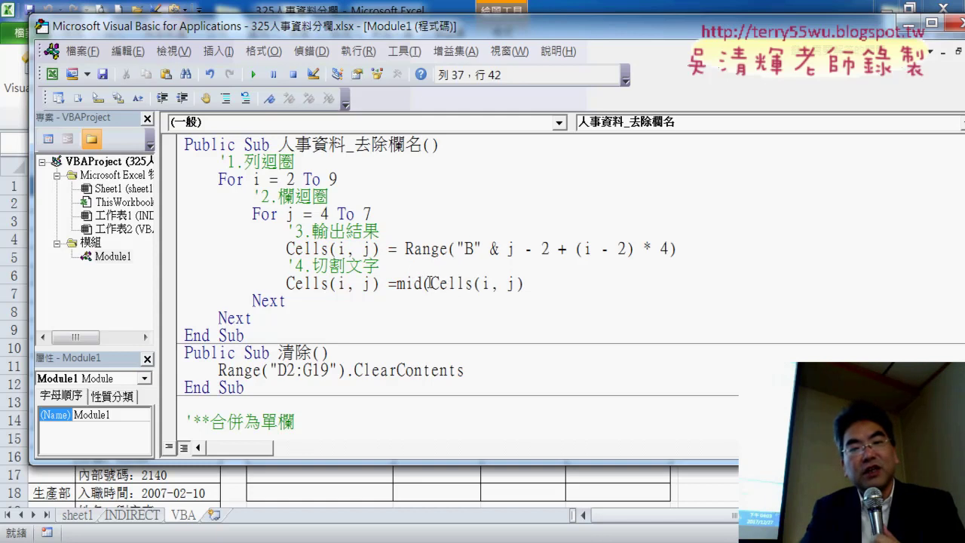
# Step: Refill columns D–G with labelled entries via the 人事資料_包含欄名 button, then return to the code
pyautogui.moveTo(418, 38); pyautogui.dragTo(458, 289)
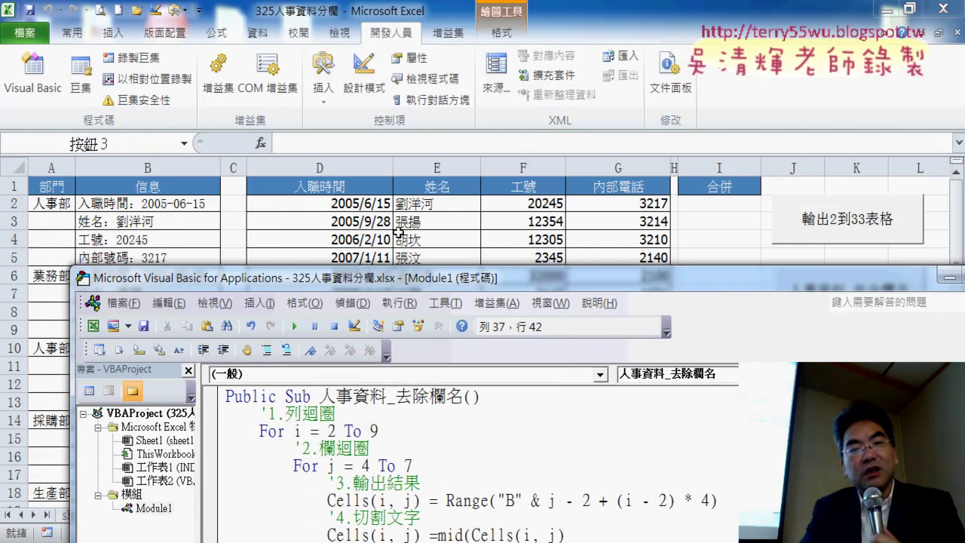
pyautogui.click(685, 235)
pyautogui.click(829, 309)
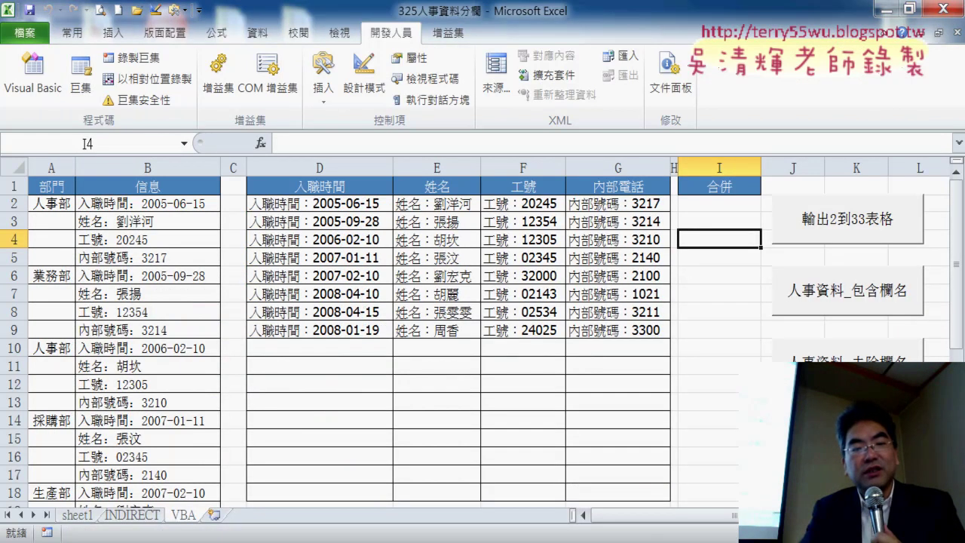
pyautogui.hotkey('alt', 'Tab')
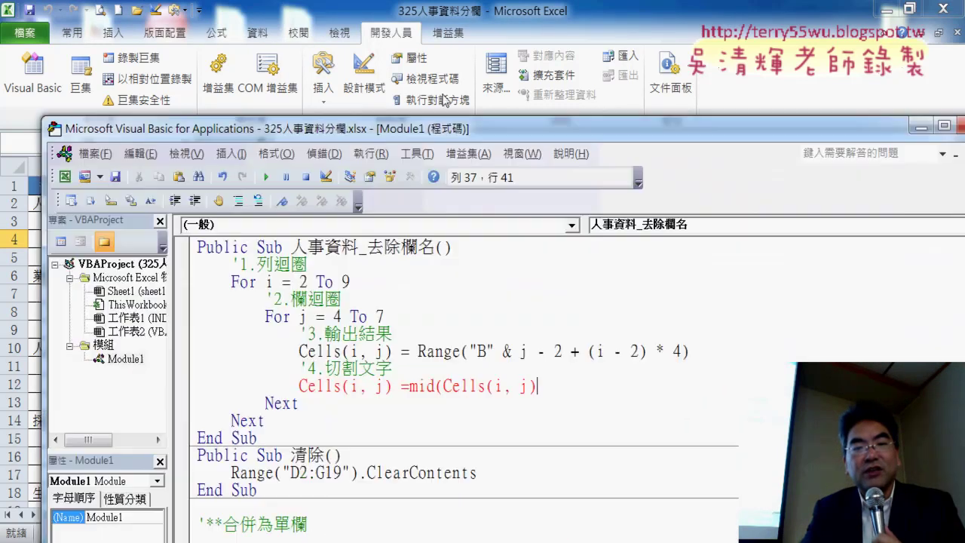
pyautogui.moveTo(479, 263); pyautogui.dragTo(435, 46)
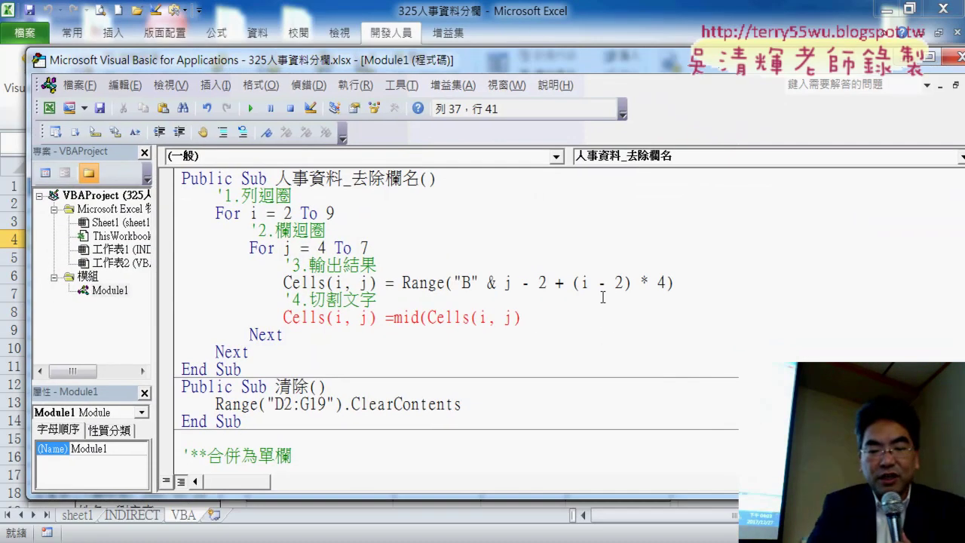
# Step: Append ,len(cells(1,j) after mid(Cells(i, j) as the Mid start position
pyautogui.write(',')
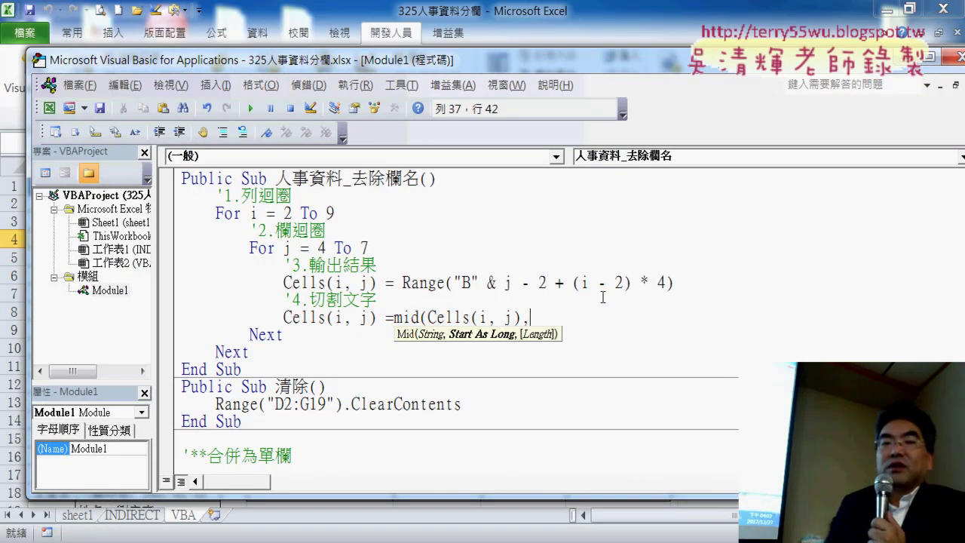
pyautogui.moveTo(514, 70); pyautogui.dragTo(497, 229)
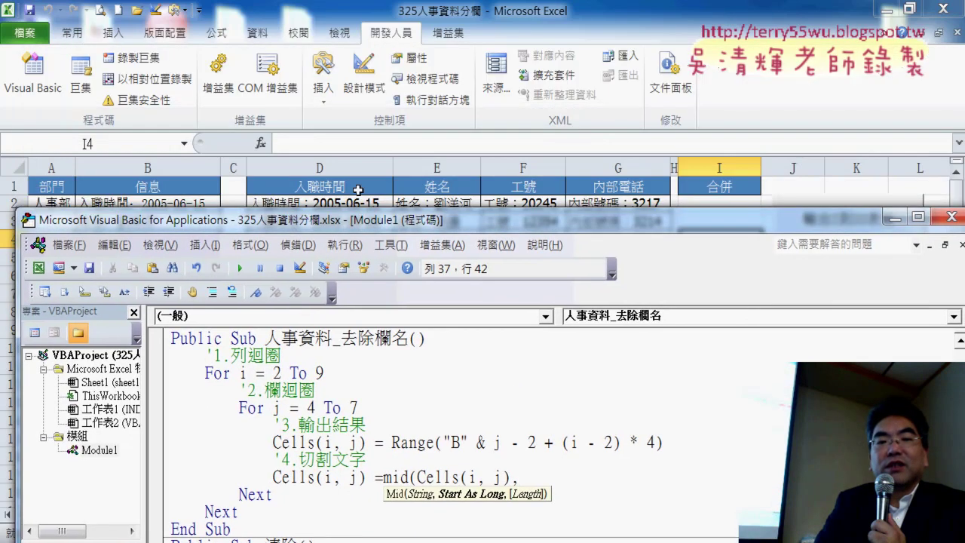
pyautogui.moveTo(354, 230); pyautogui.dragTo(361, 91)
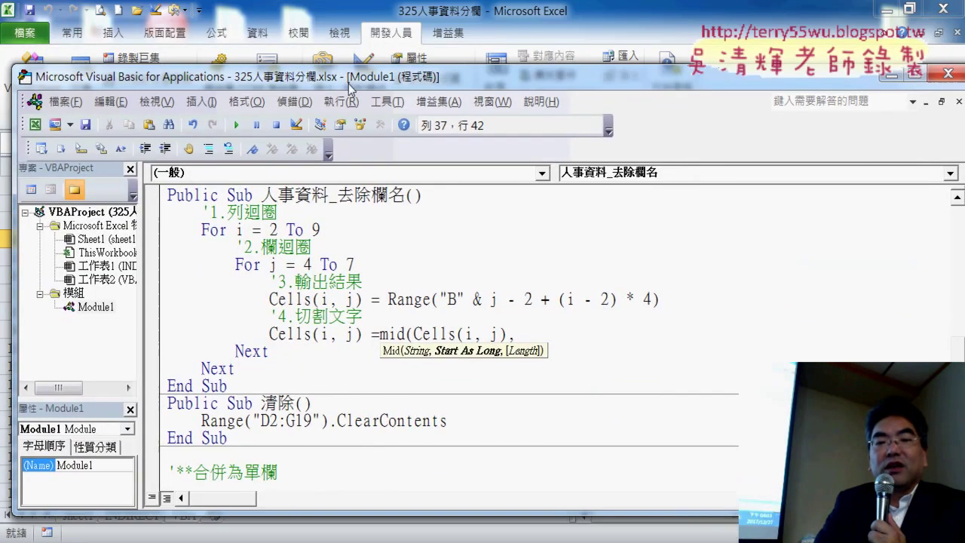
pyautogui.write('1')
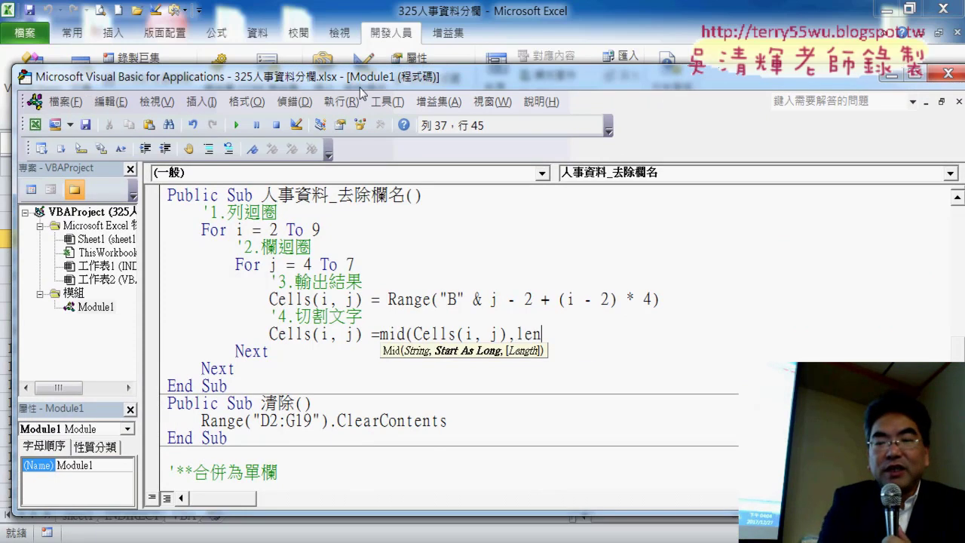
pyautogui.write('(')
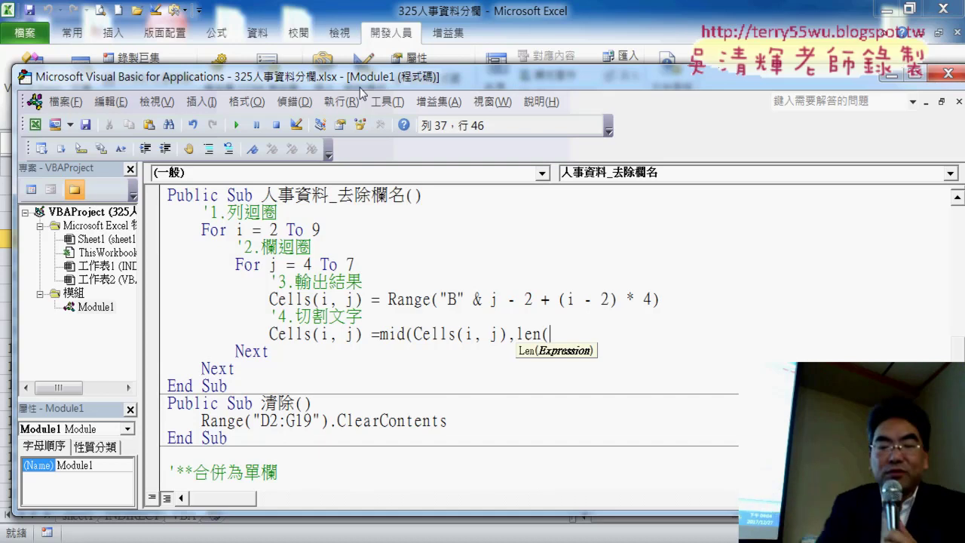
pyautogui.write('cel')
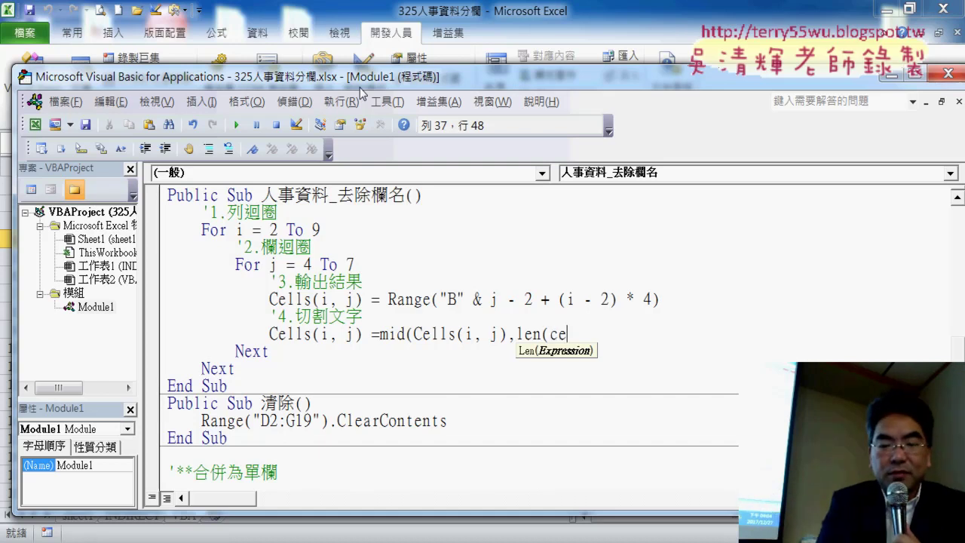
pyautogui.write('ls(')
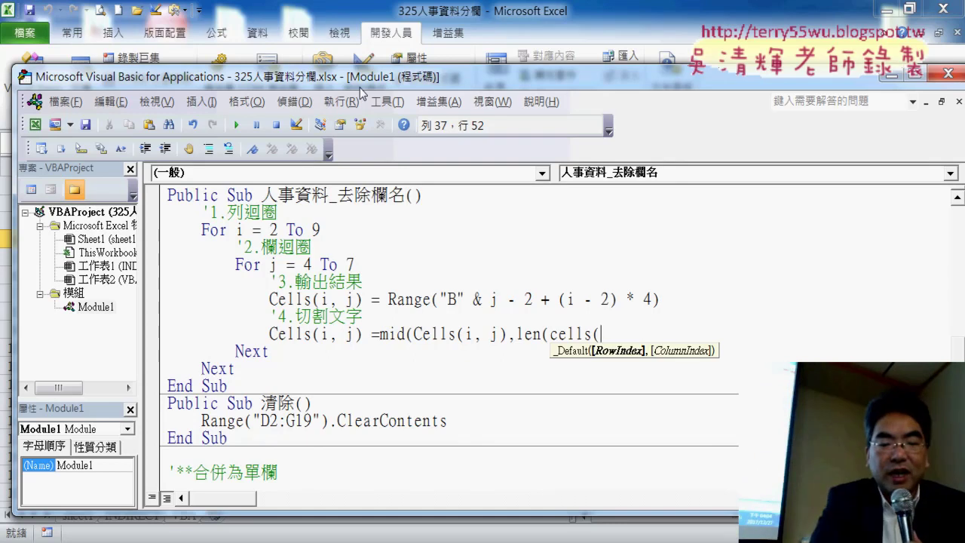
pyautogui.write('1')
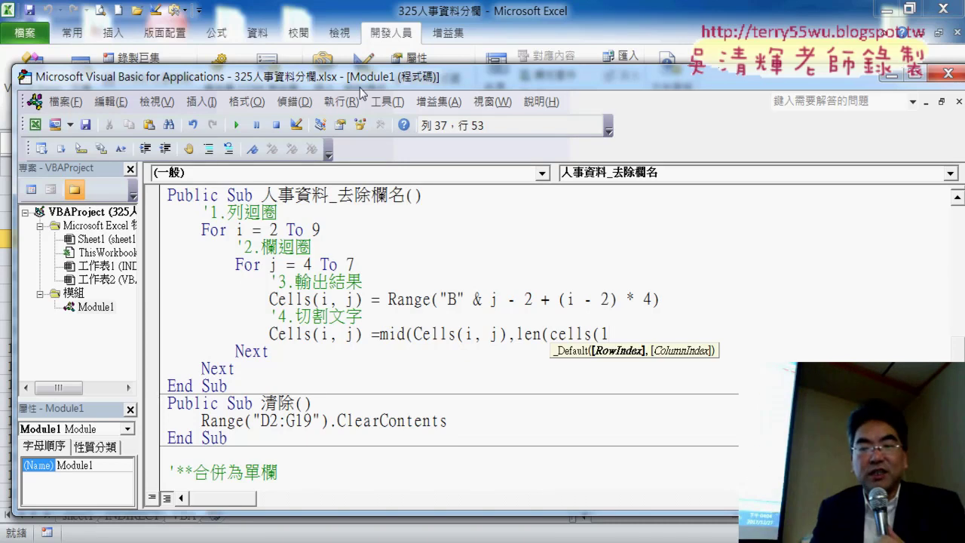
pyautogui.write(',j')
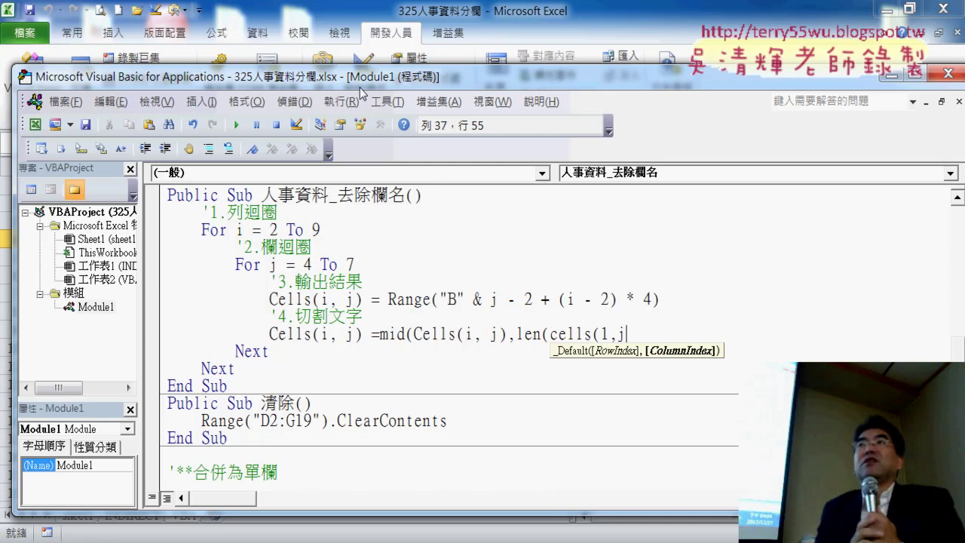
pyautogui.write(')')
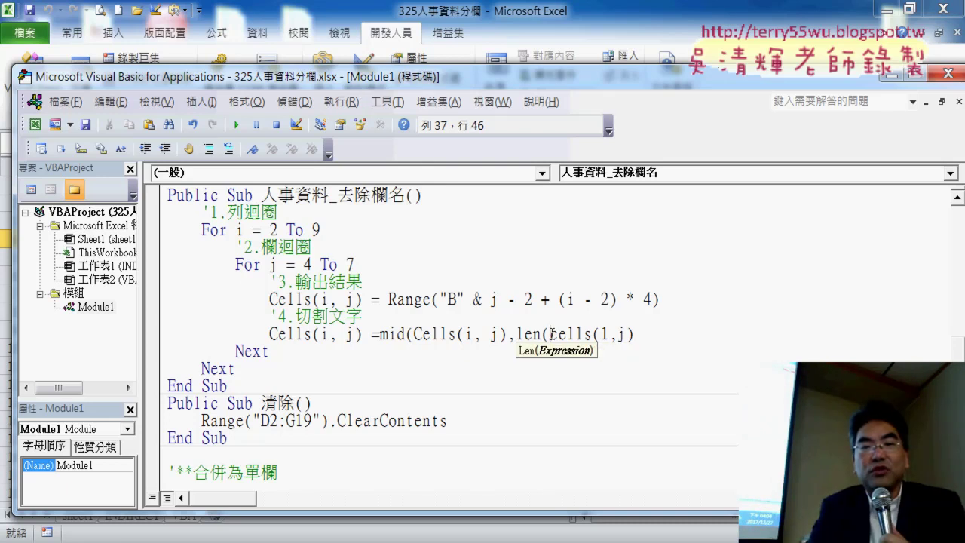
pyautogui.moveTo(550, 334); pyautogui.dragTo(627, 333)
pyautogui.click(615, 333)
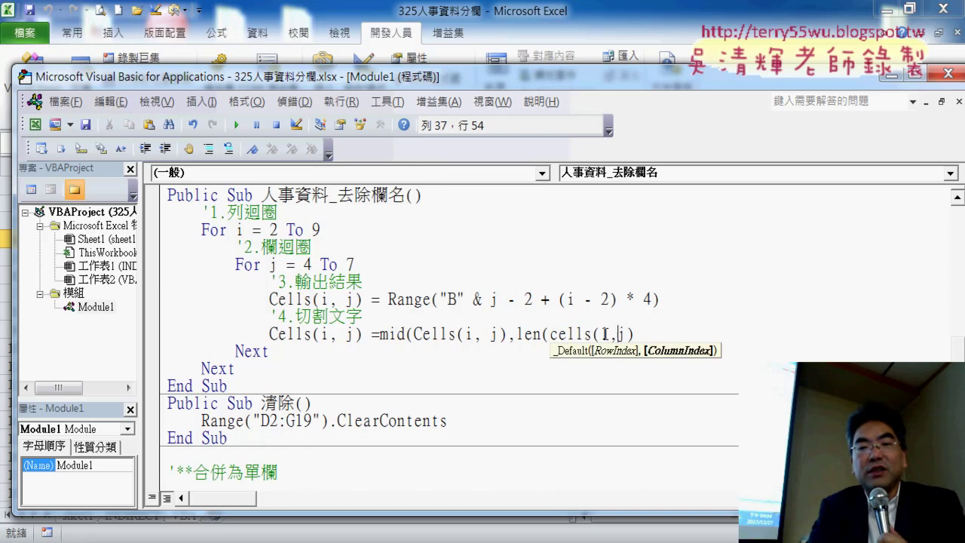
pyautogui.doubleClick(604, 333)
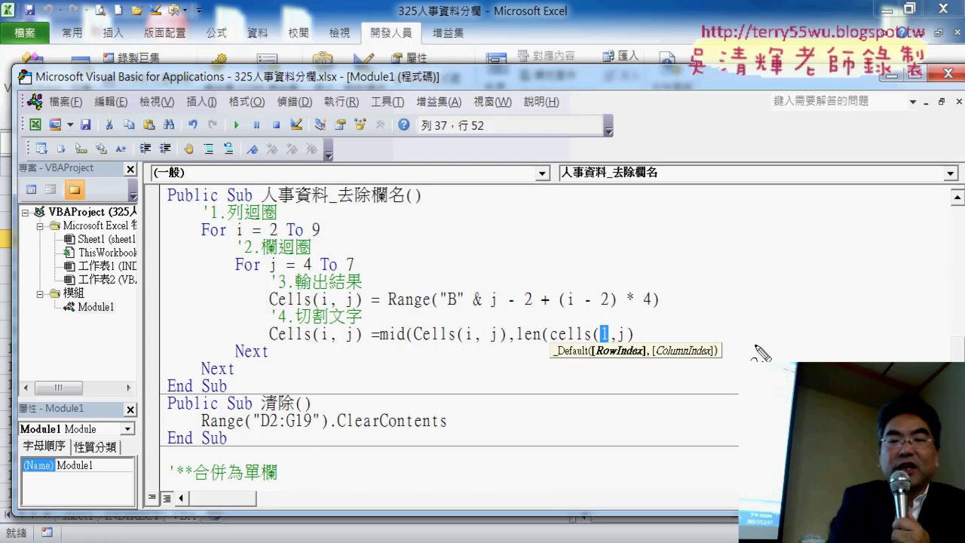
pyautogui.moveTo(599, 230); pyautogui.dragTo(578, 270)
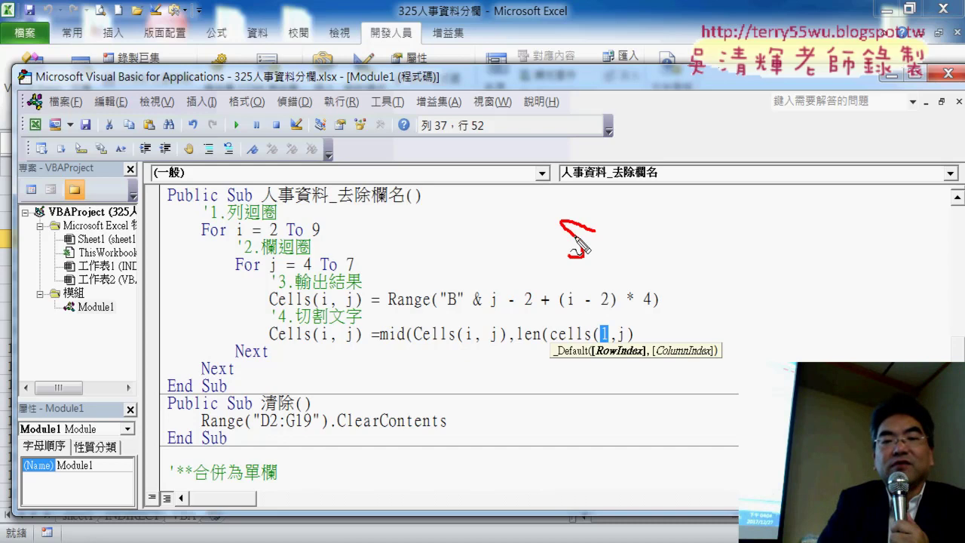
pyautogui.moveTo(574, 205); pyautogui.dragTo(577, 284)
pyautogui.moveTo(604, 207); pyautogui.dragTo(603, 264)
pyautogui.moveTo(530, 204)
pyautogui.mouseDown()
pyautogui.moveTo(531, 283)
pyautogui.moveTo(542, 211)
pyautogui.moveTo(538, 275)
pyautogui.moveTo(550, 287)
pyautogui.mouseUp()
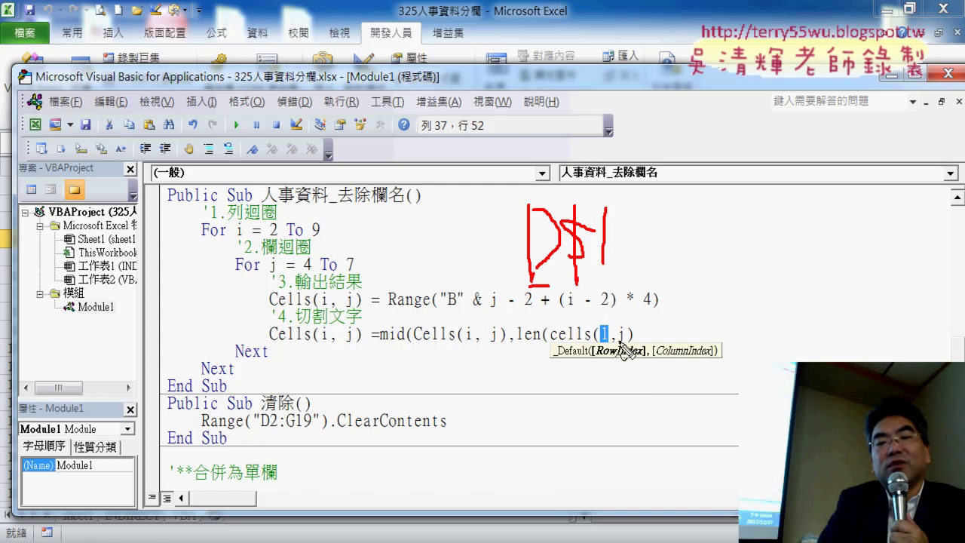
pyautogui.moveTo(617, 340); pyautogui.dragTo(627, 339)
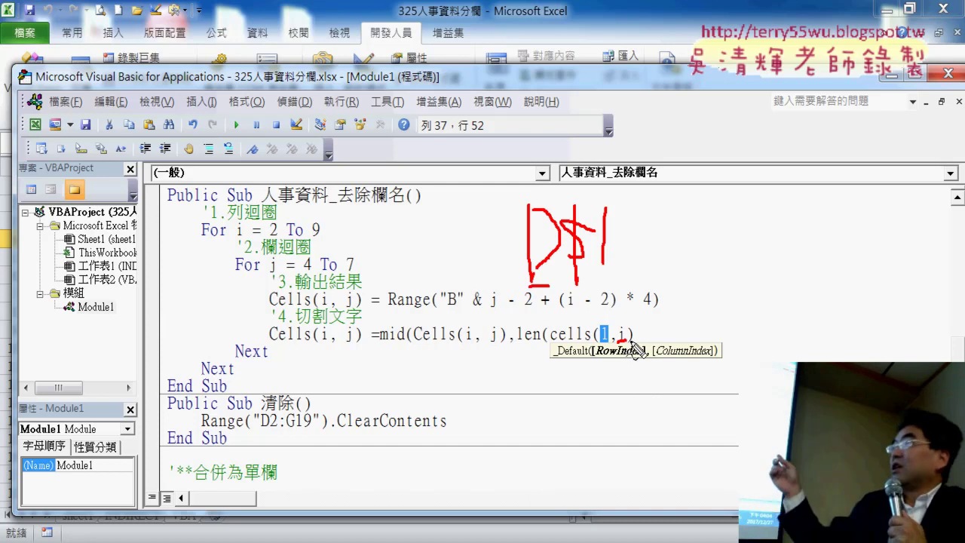
pyautogui.press('Escape')
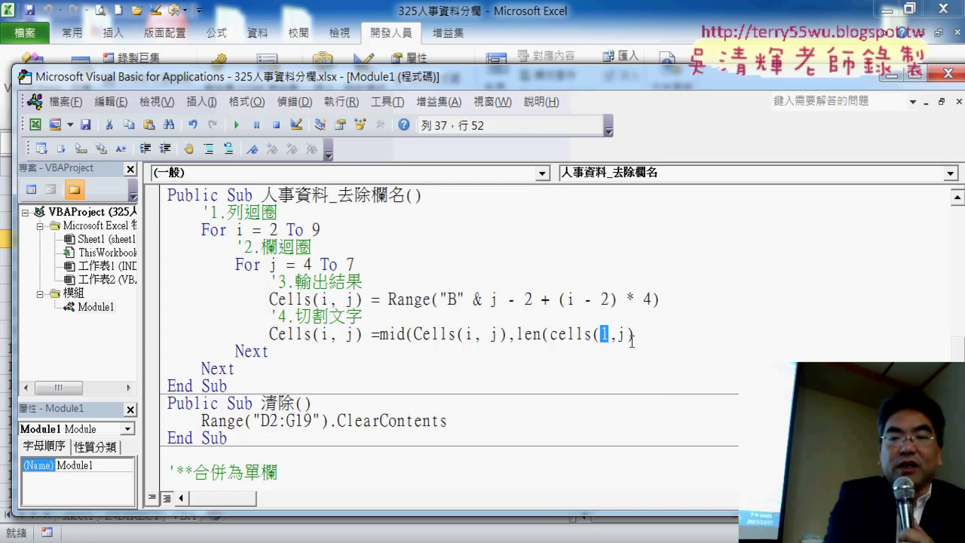
pyautogui.click(672, 339)
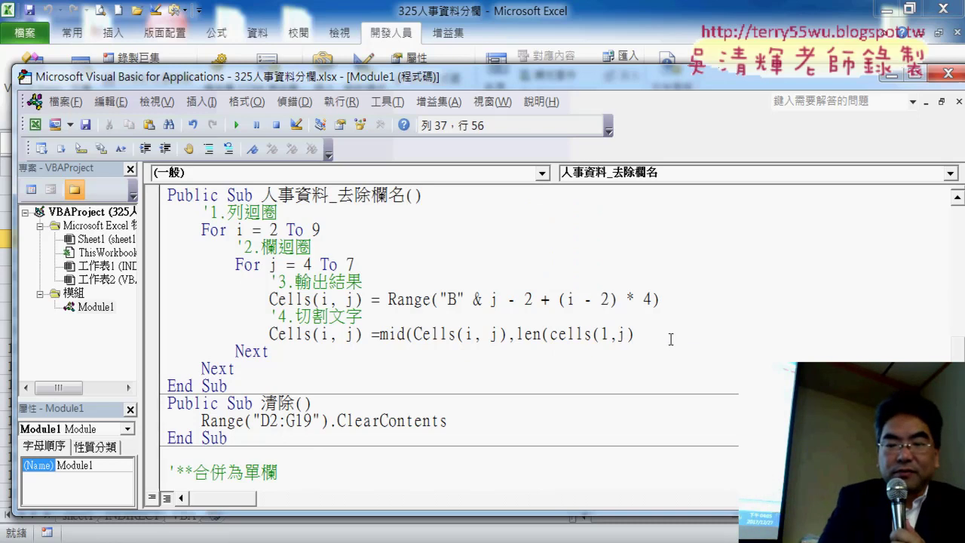
# Step: End the Mid line with ,99) and add the missing ) after cells(1,j)
pyautogui.write(',')
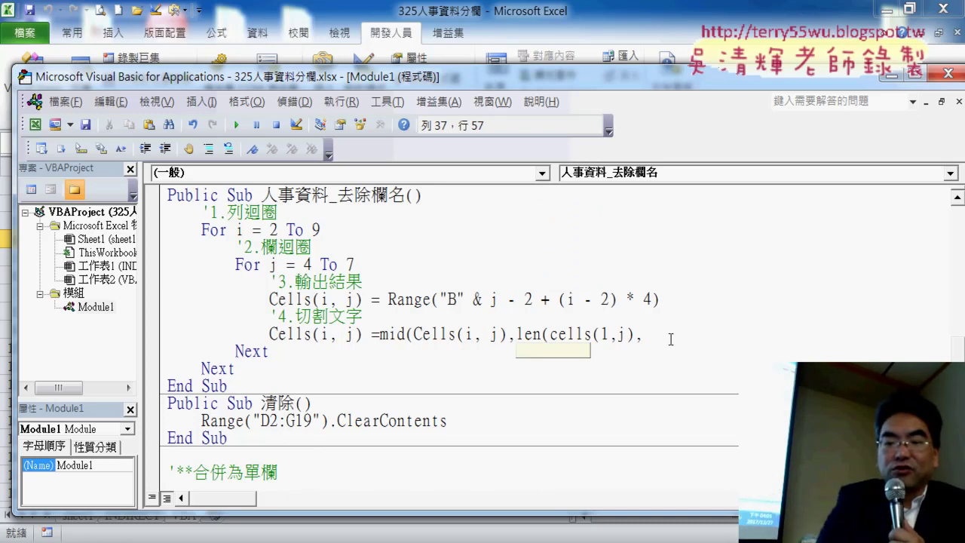
pyautogui.write('99)')
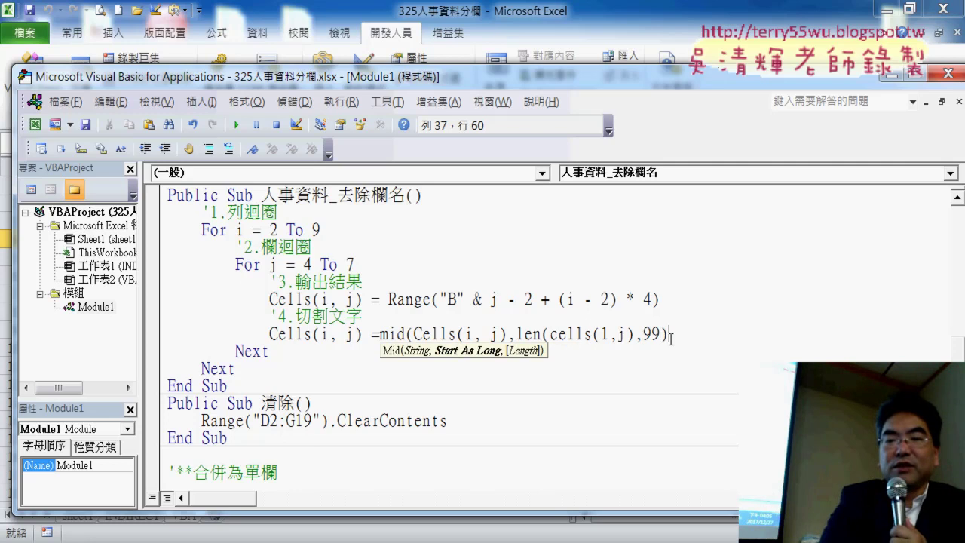
pyautogui.click(697, 391)
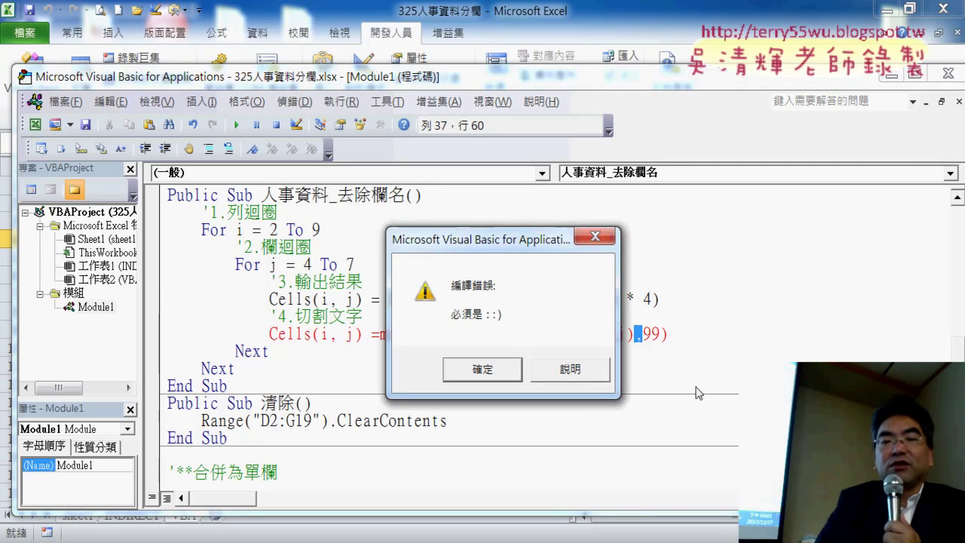
pyautogui.click(483, 370)
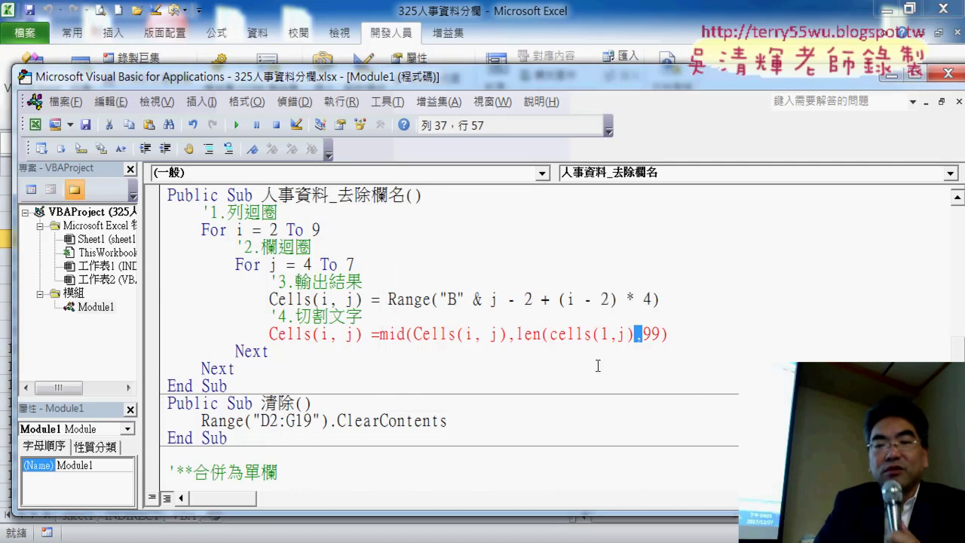
pyautogui.click(634, 335)
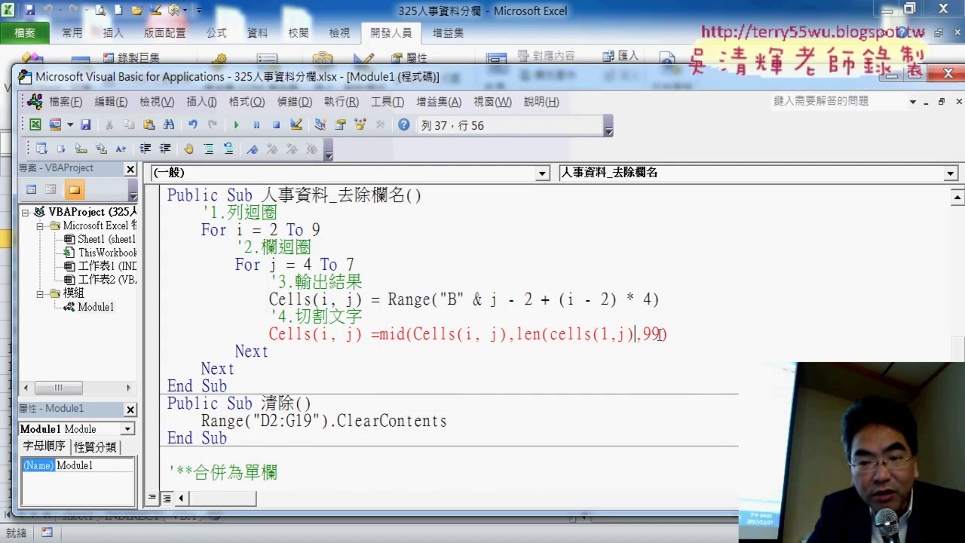
pyautogui.write(')')
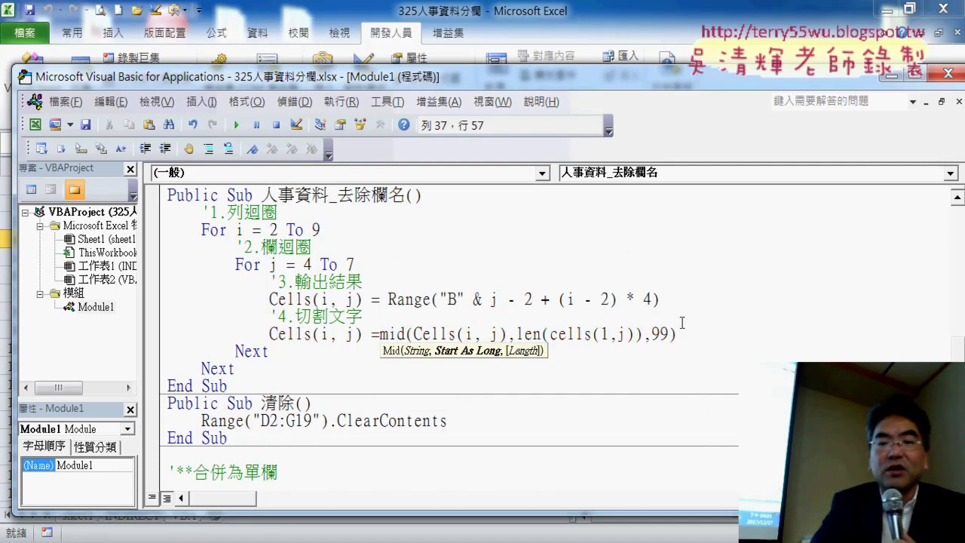
pyautogui.click(679, 393)
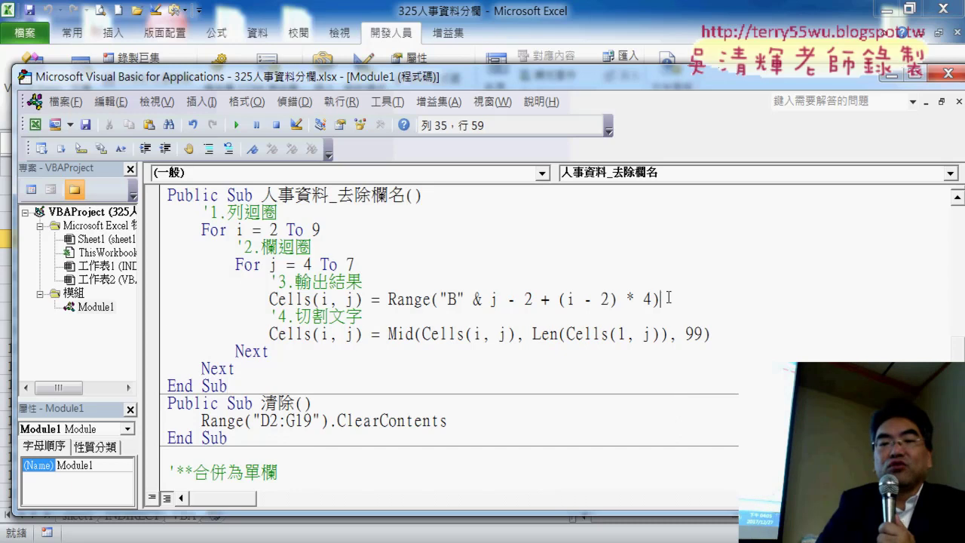
# Step: Set a breakpoint on the Cells(i, j) = Range(...) copying line and run 人事資料_去除欄名 until it pauses there
pyautogui.moveTo(667, 299)
pyautogui.mouseDown()
pyautogui.moveTo(344, 316)
pyautogui.moveTo(286, 299)
pyautogui.mouseUp()
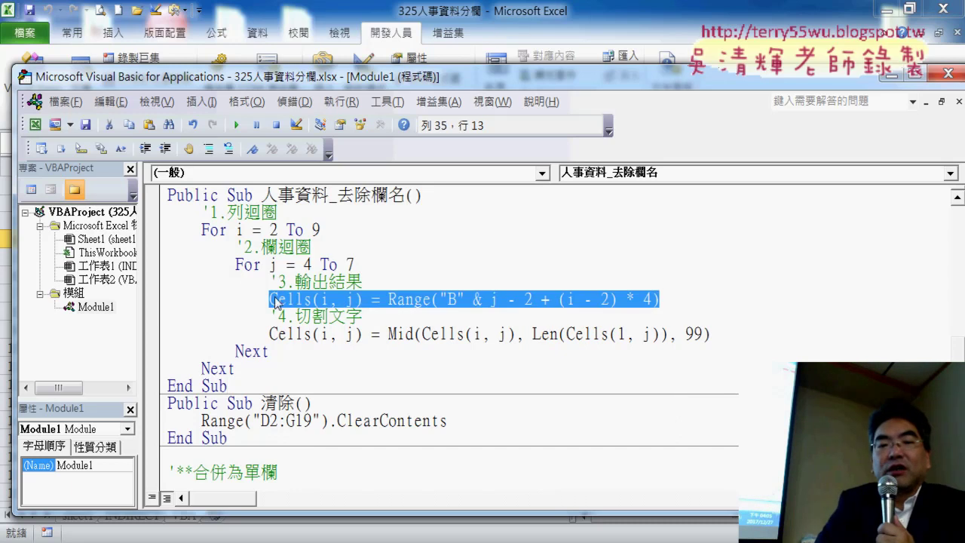
pyautogui.moveTo(711, 334); pyautogui.dragTo(388, 338)
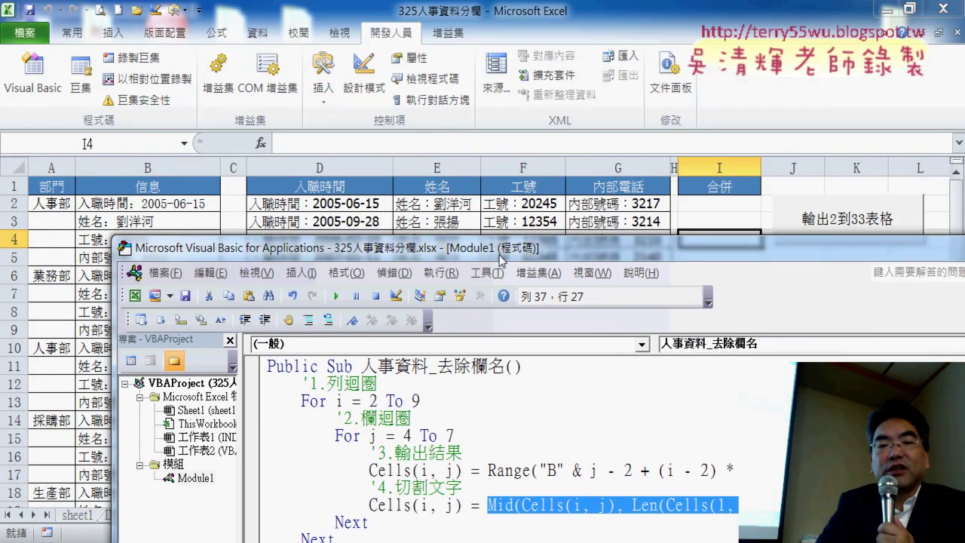
pyautogui.moveTo(399, 87); pyautogui.dragTo(497, 235)
pyautogui.click(251, 447)
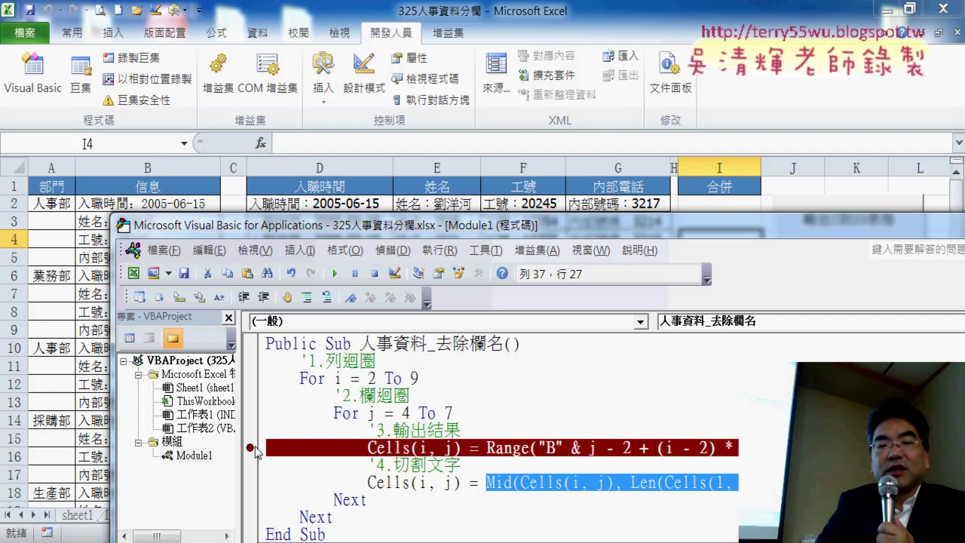
pyautogui.click(336, 275)
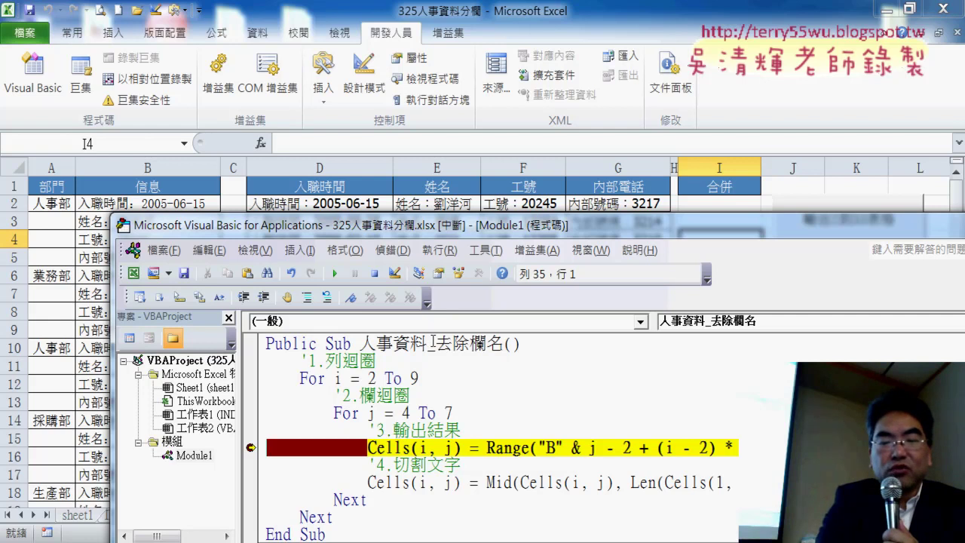
# Step: Step to the Mid text-cutting line and mark how it fills D2 under 入職時間
pyautogui.press('F8')
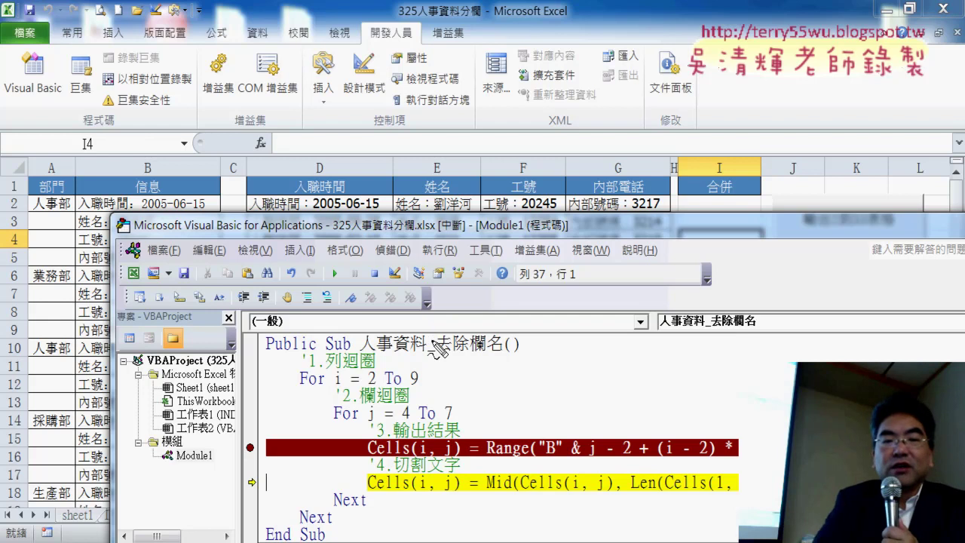
pyautogui.moveTo(383, 227)
pyautogui.mouseDown()
pyautogui.moveTo(275, 223)
pyautogui.moveTo(241, 197)
pyautogui.moveTo(354, 184)
pyautogui.moveTo(386, 212)
pyautogui.mouseUp()
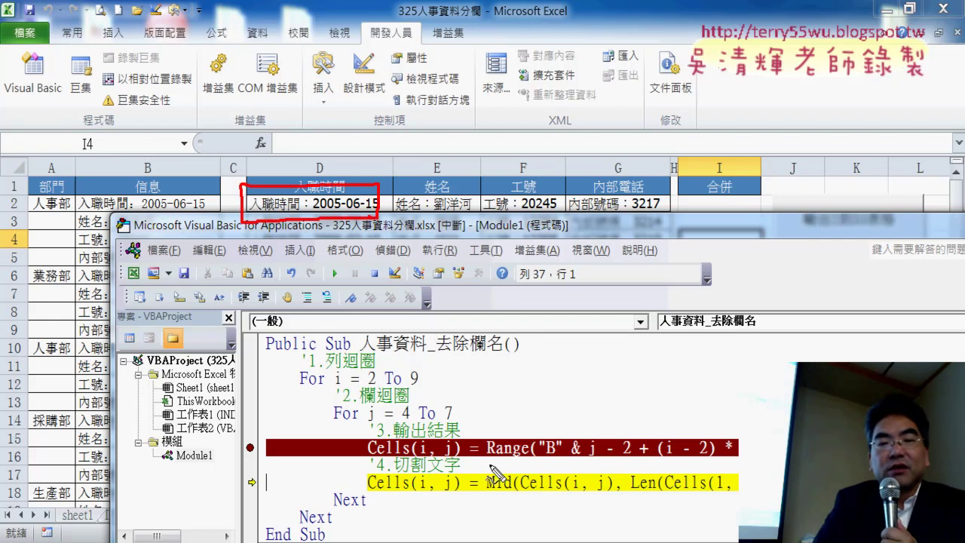
pyautogui.moveTo(456, 451)
pyautogui.mouseDown()
pyautogui.moveTo(352, 235)
pyautogui.moveTo(383, 243)
pyautogui.mouseUp()
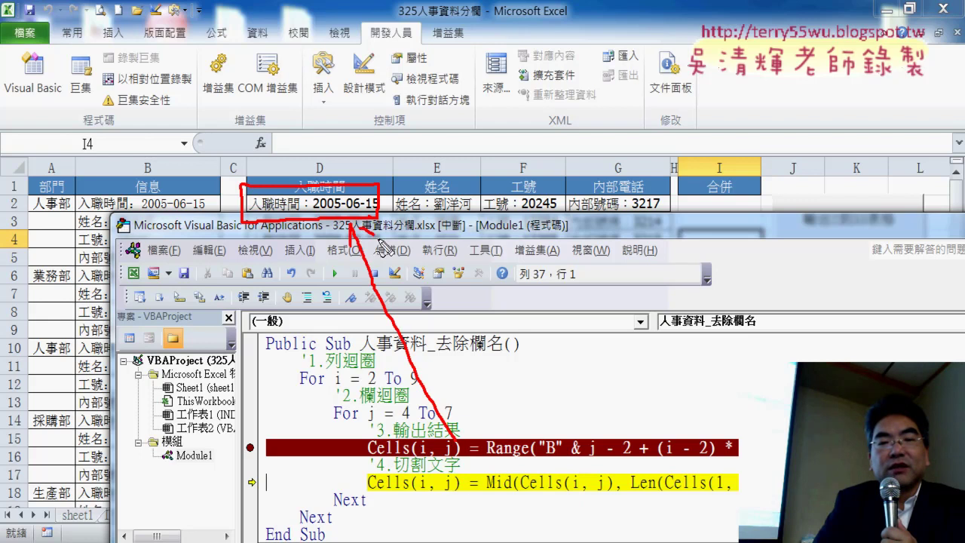
pyautogui.moveTo(488, 495); pyautogui.dragTo(739, 503)
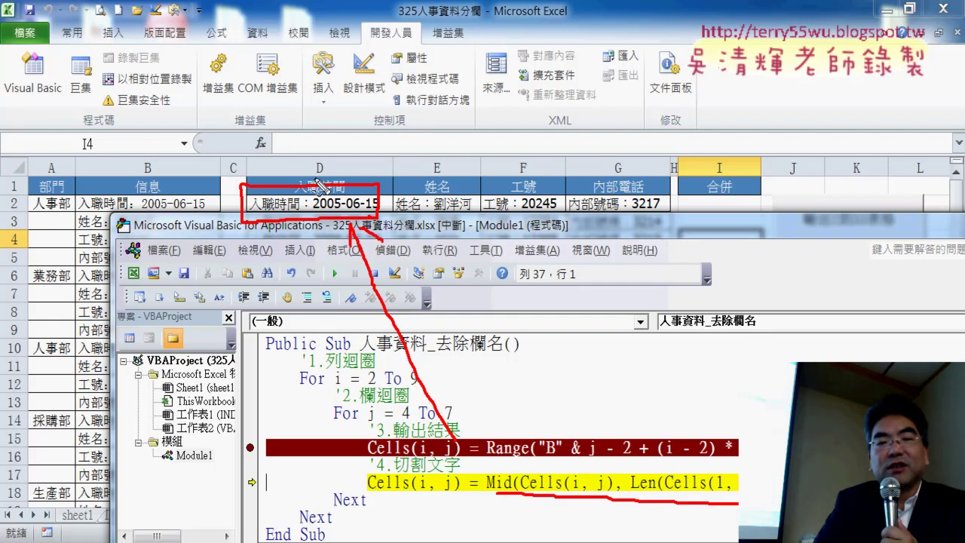
pyautogui.moveTo(320, 188); pyautogui.dragTo(316, 242)
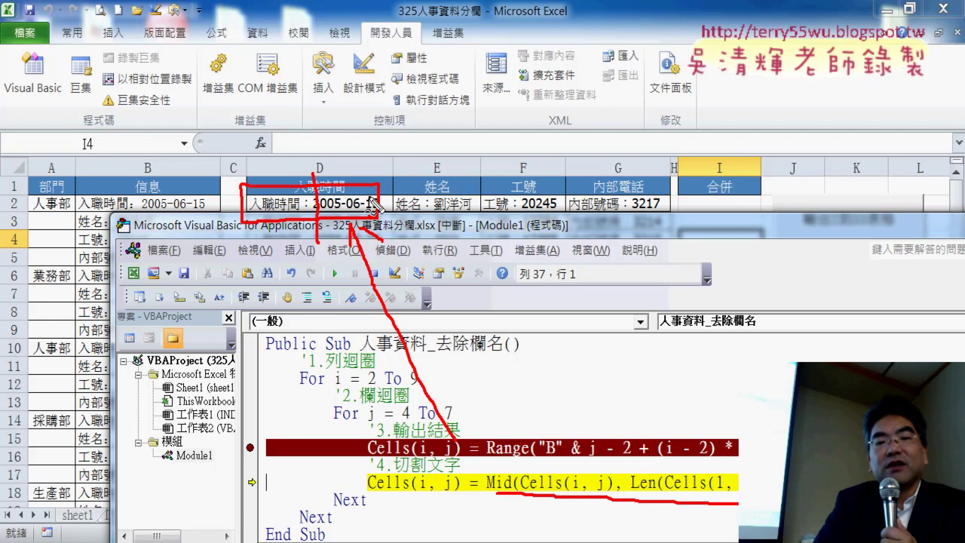
pyautogui.press('Escape')
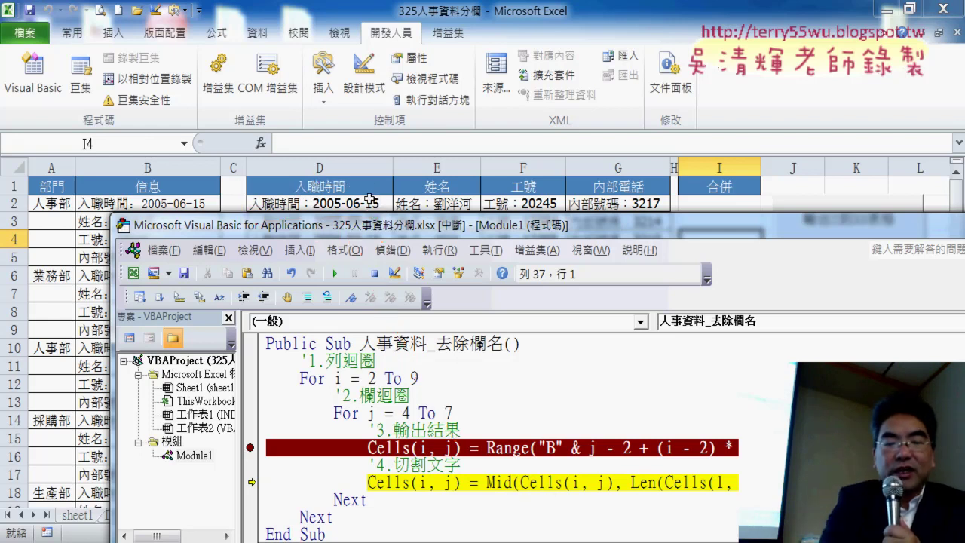
# Step: Change the Mid line to Len(Cells(1, j)) + 2 and move execution back to it
pyautogui.press('F8')
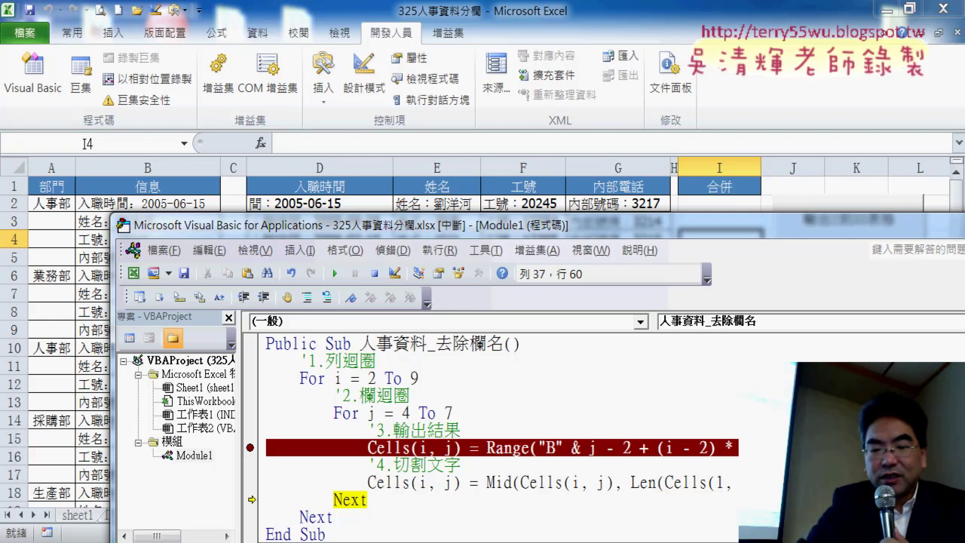
pyautogui.press('Right')
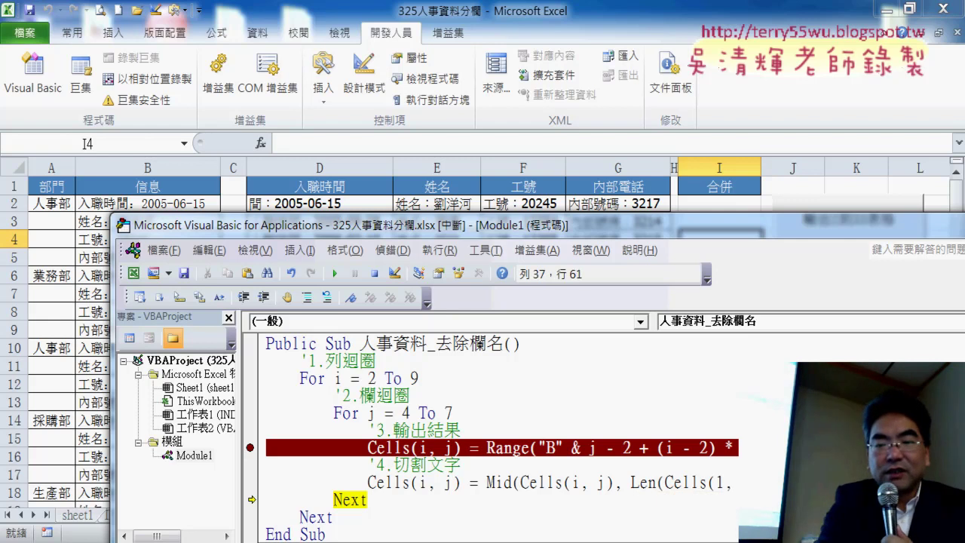
pyautogui.press('Right')
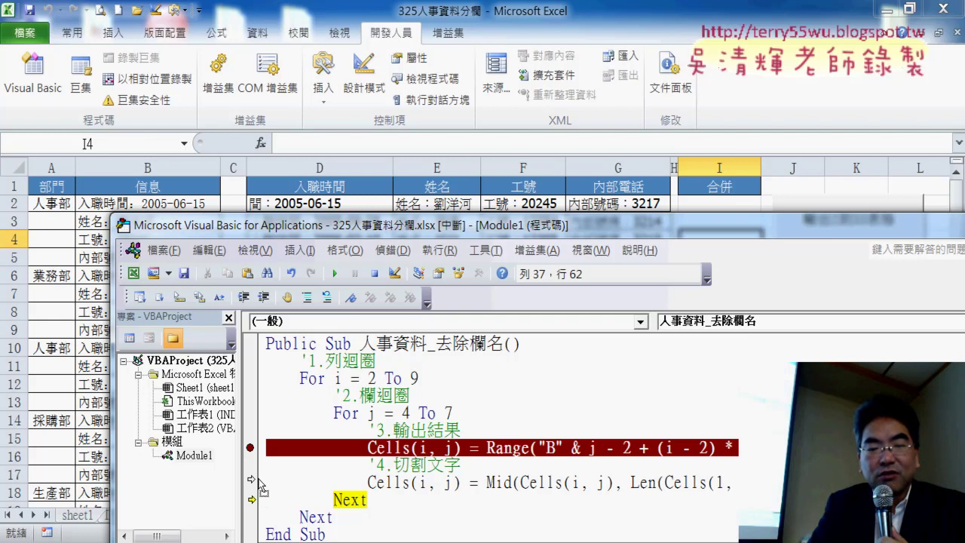
pyautogui.moveTo(254, 477); pyautogui.dragTo(254, 482)
pyautogui.moveTo(421, 226); pyautogui.dragTo(417, 37)
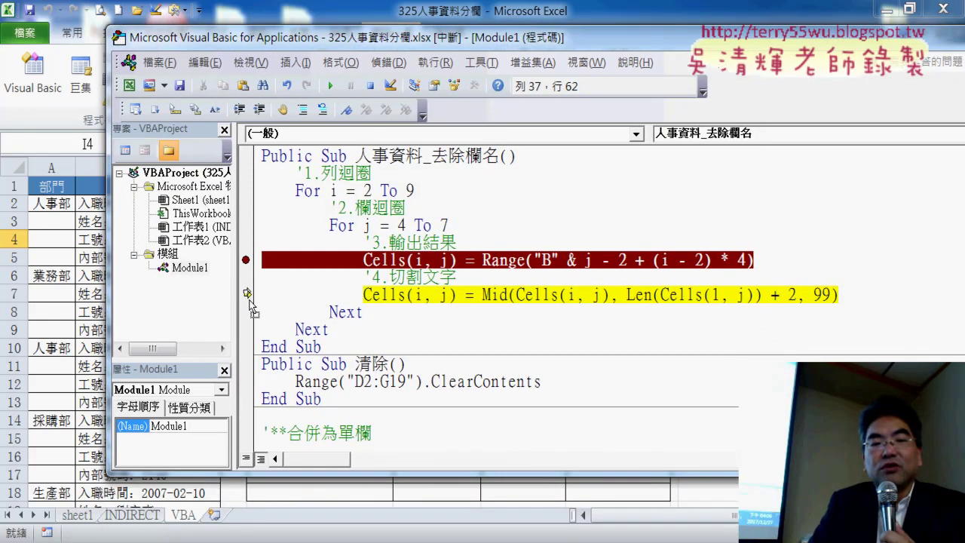
pyautogui.moveTo(252, 317); pyautogui.dragTo(249, 311)
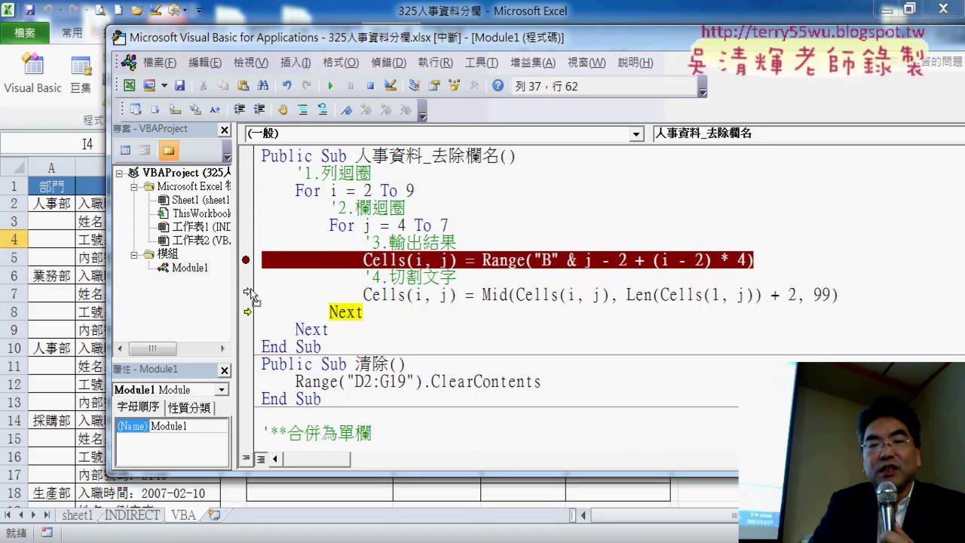
pyautogui.moveTo(251, 295); pyautogui.dragTo(249, 291)
pyautogui.moveTo(389, 41); pyautogui.dragTo(343, 237)
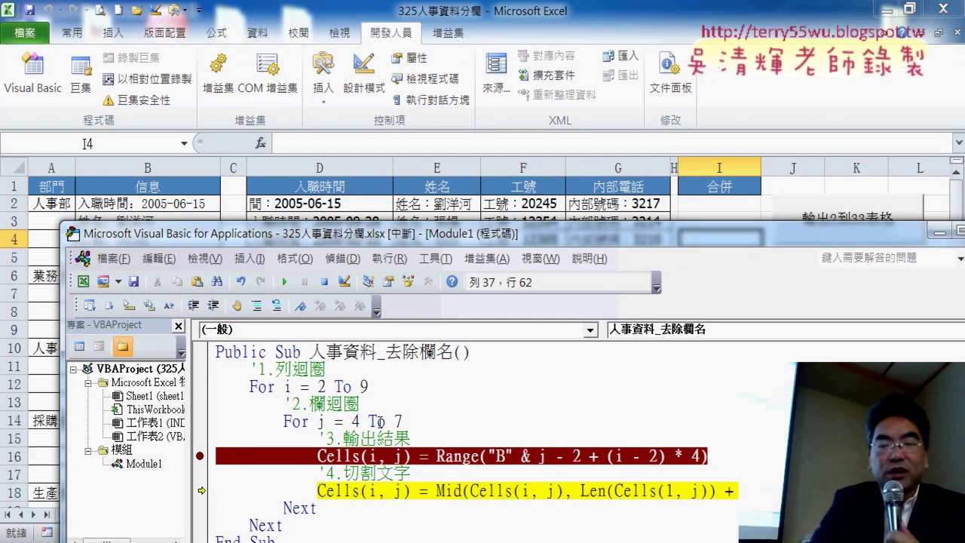
# Step: Rerun the corrected line so D2 shows only 2015/5/6, pausing at Next
pyautogui.press('F8')
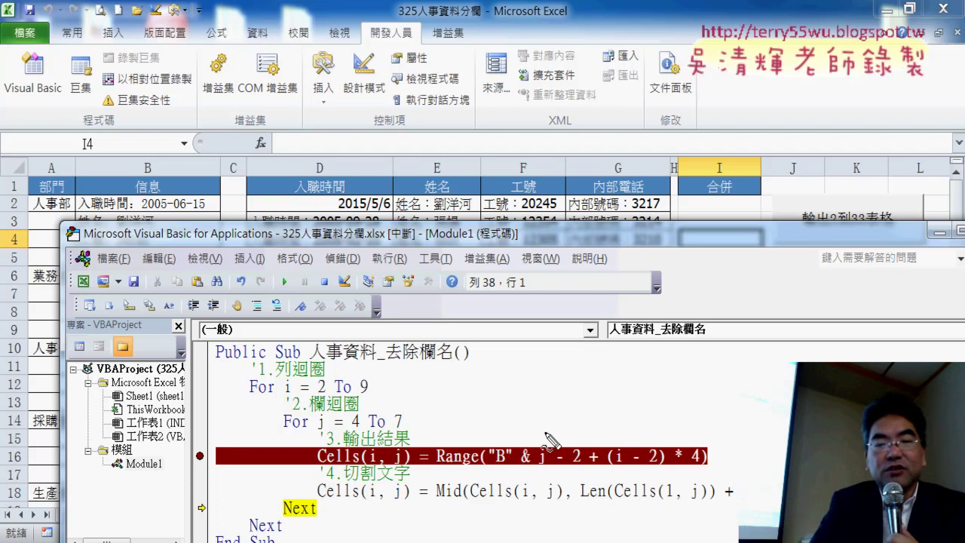
pyautogui.moveTo(331, 500); pyautogui.dragTo(416, 512)
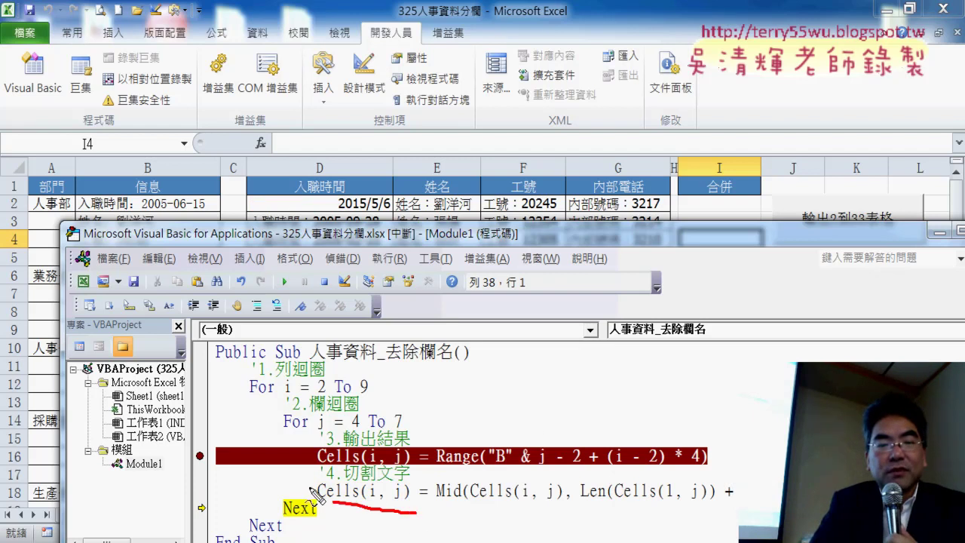
pyautogui.moveTo(320, 489)
pyautogui.mouseDown()
pyautogui.moveTo(263, 242)
pyautogui.moveTo(325, 183)
pyautogui.mouseUp()
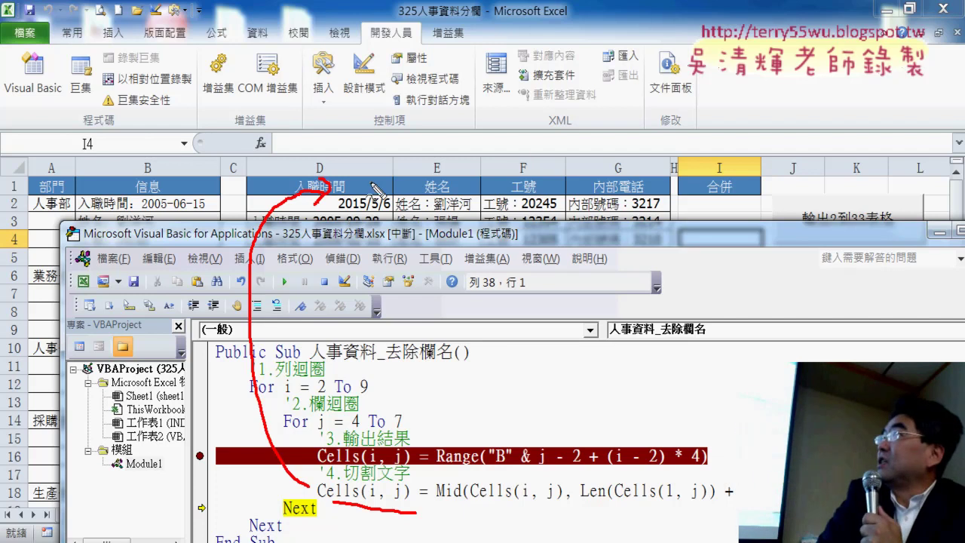
pyautogui.moveTo(341, 166); pyautogui.dragTo(374, 129)
pyautogui.moveTo(406, 161); pyautogui.dragTo(425, 127)
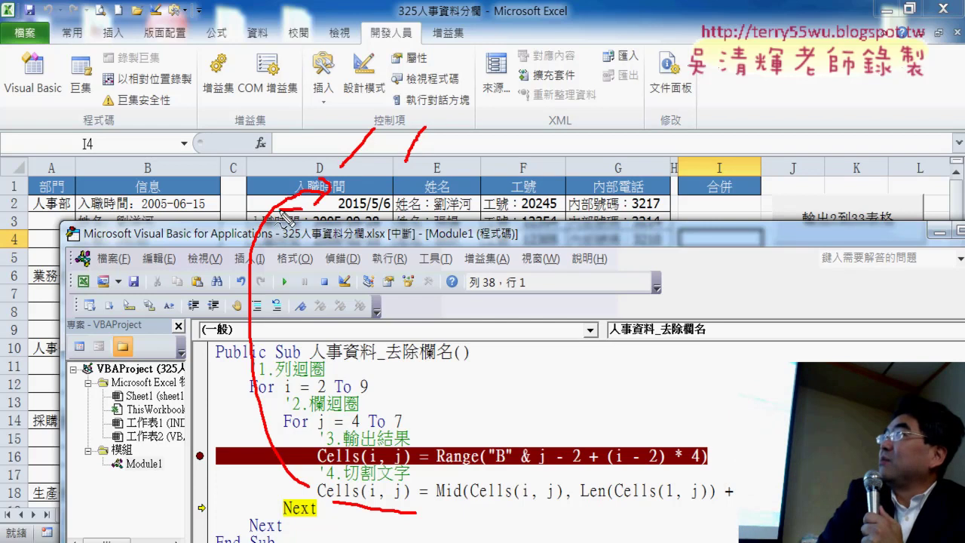
pyautogui.moveTo(260, 218); pyautogui.dragTo(385, 218)
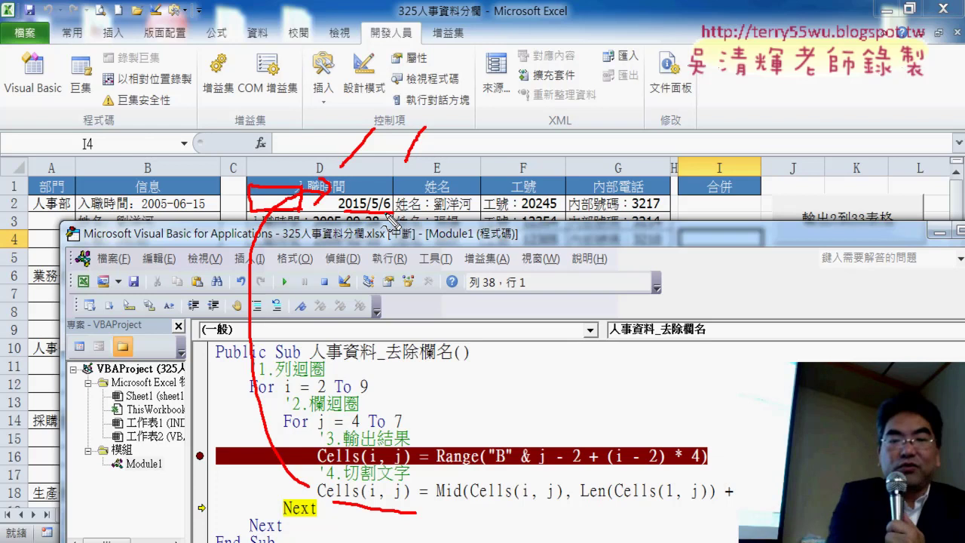
pyautogui.press('Escape')
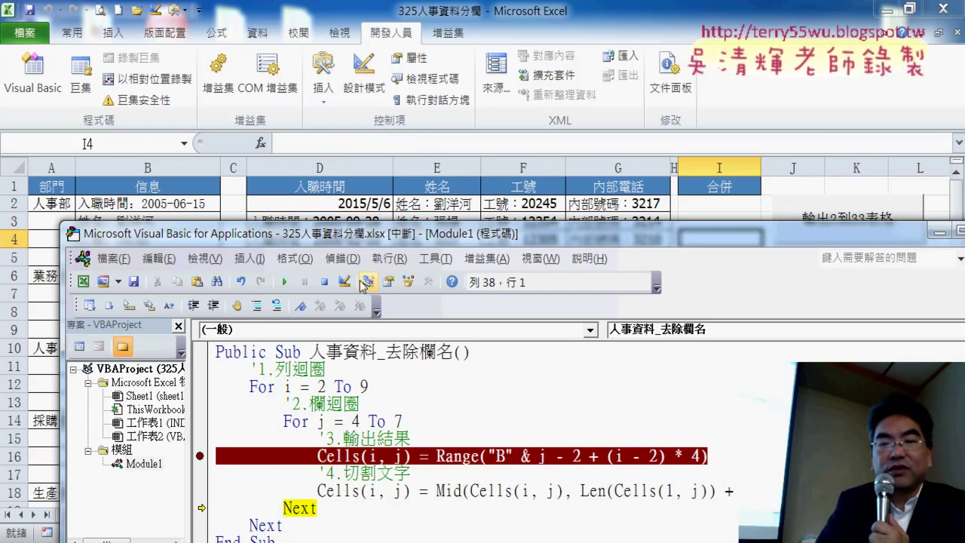
# Step: Return execution to the copying line, remove its breakpoint, and let the macro finish all rows
pyautogui.click(285, 282)
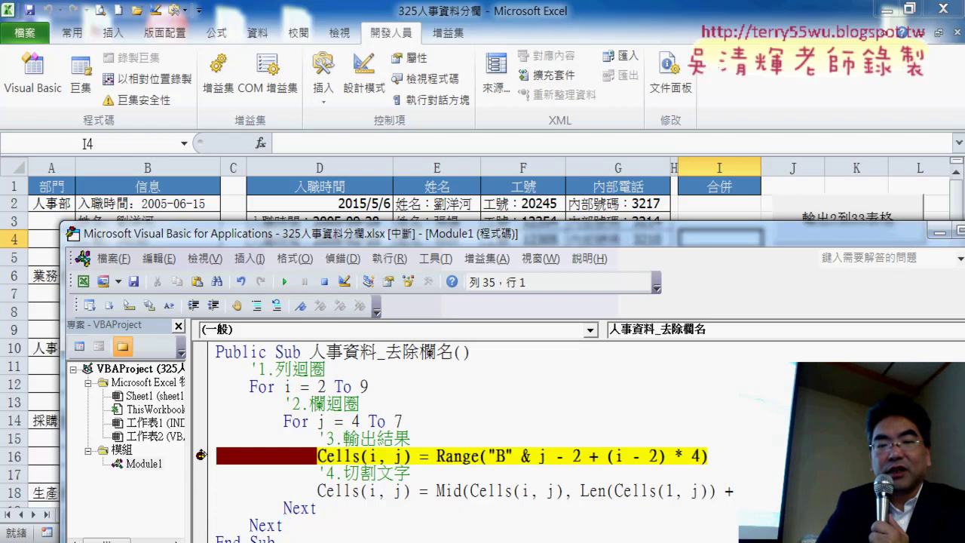
pyautogui.click(201, 454)
pyautogui.click(286, 284)
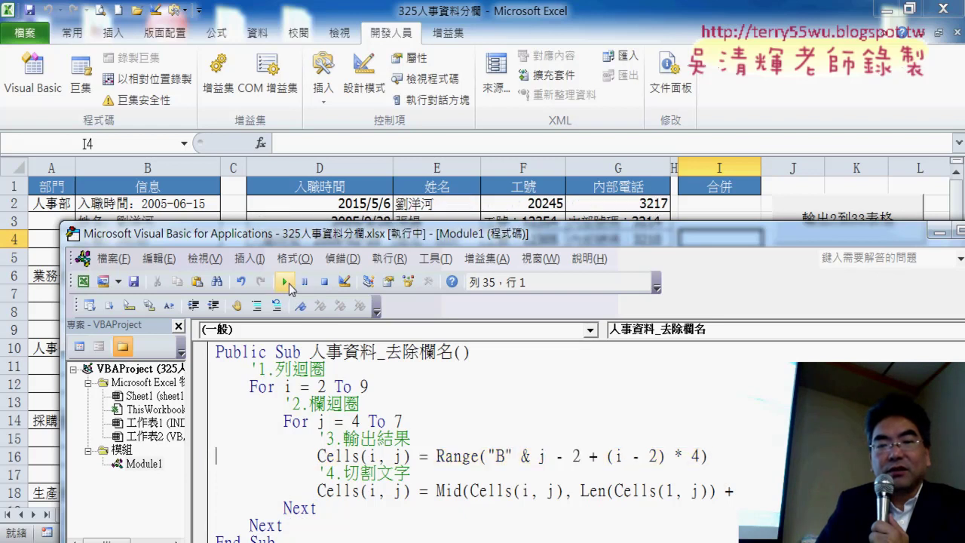
pyautogui.moveTo(411, 242); pyautogui.dragTo(404, 368)
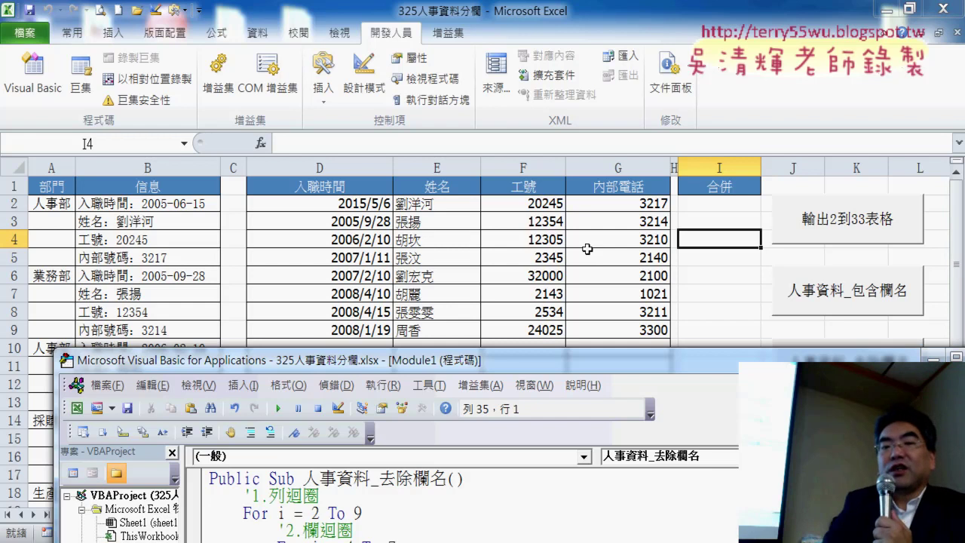
pyautogui.click(585, 255)
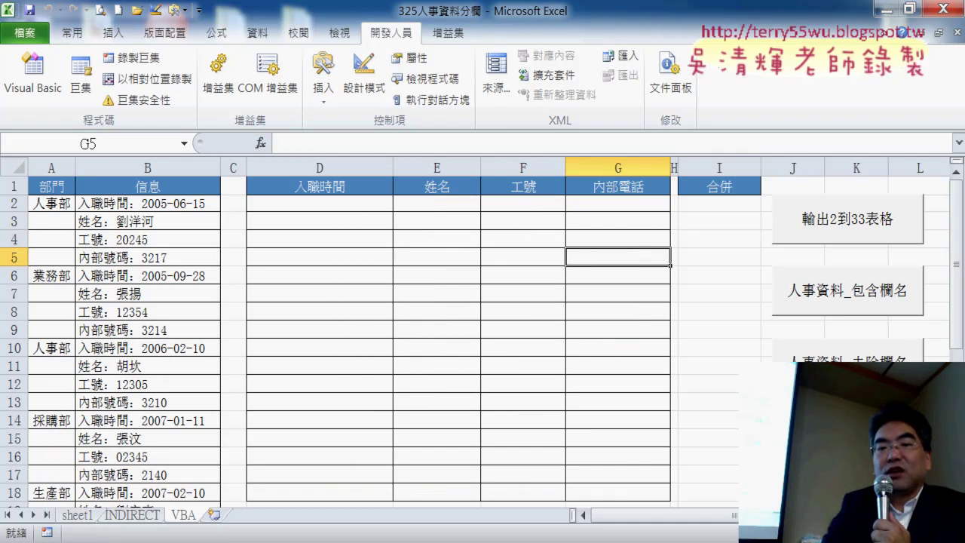
# Step: Open the 清除 macro's code from its worksheet button in the VBA editor
pyautogui.rightClick(842, 269)
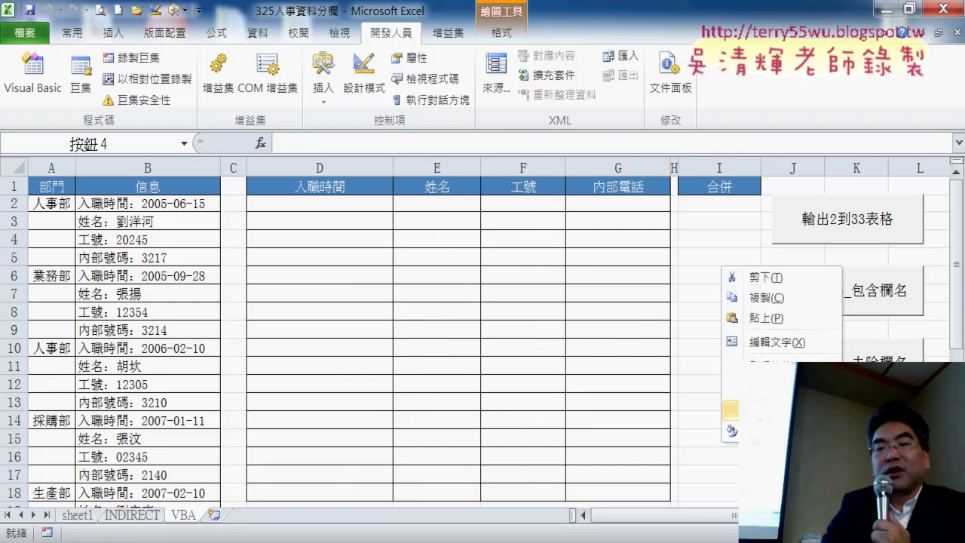
pyautogui.click(761, 409)
pyautogui.click(912, 286)
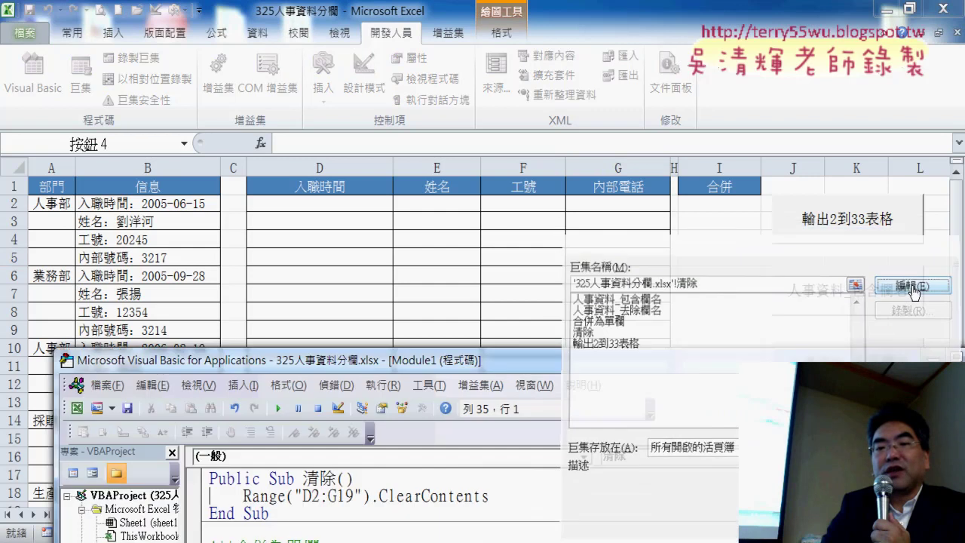
pyautogui.moveTo(650, 365); pyautogui.dragTo(657, 35)
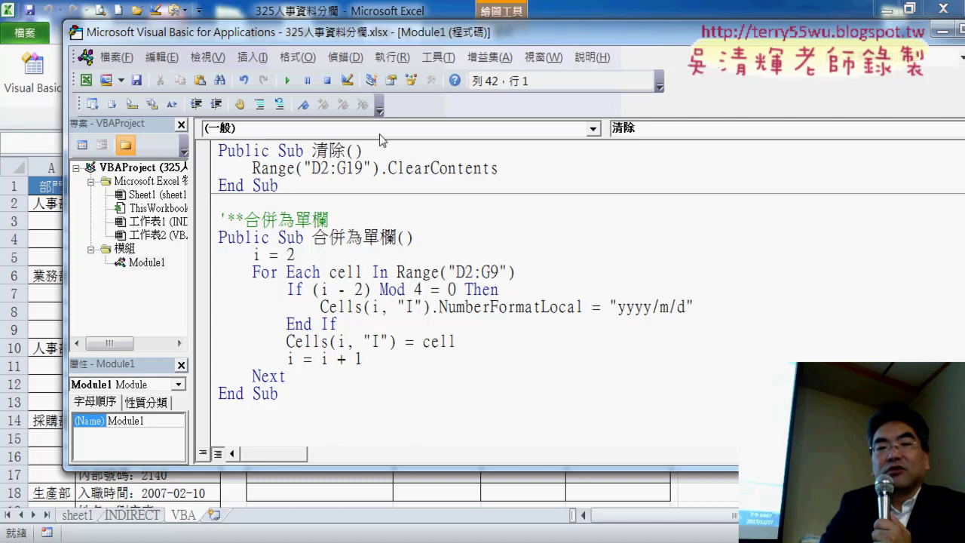
pyautogui.moveTo(418, 40)
pyautogui.mouseDown()
pyautogui.moveTo(498, 410)
pyautogui.moveTo(480, 111)
pyautogui.moveTo(443, 62)
pyautogui.mouseUp()
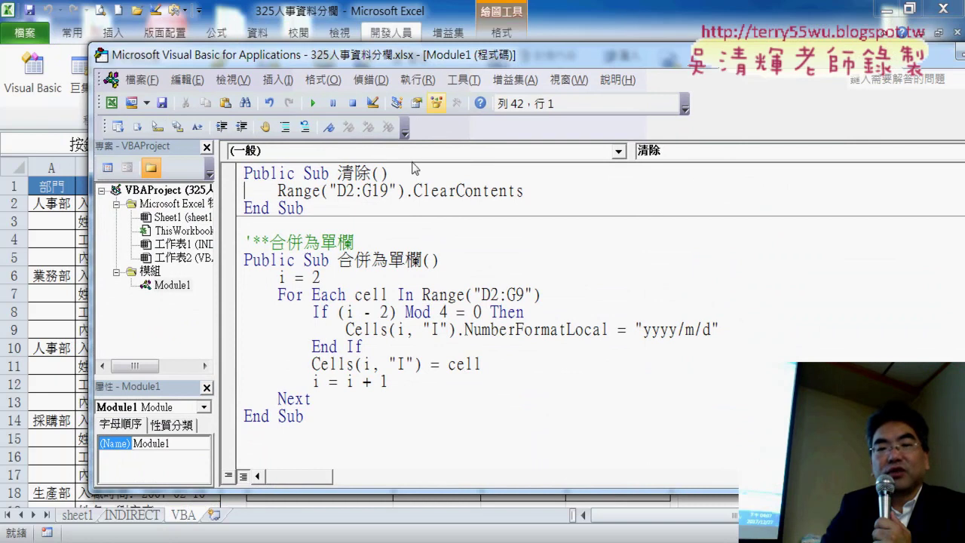
# Step: Change the clearing method to Range("D2:G19").ClearContents and return to the worksheet
pyautogui.moveTo(391, 191); pyautogui.dragTo(371, 191)
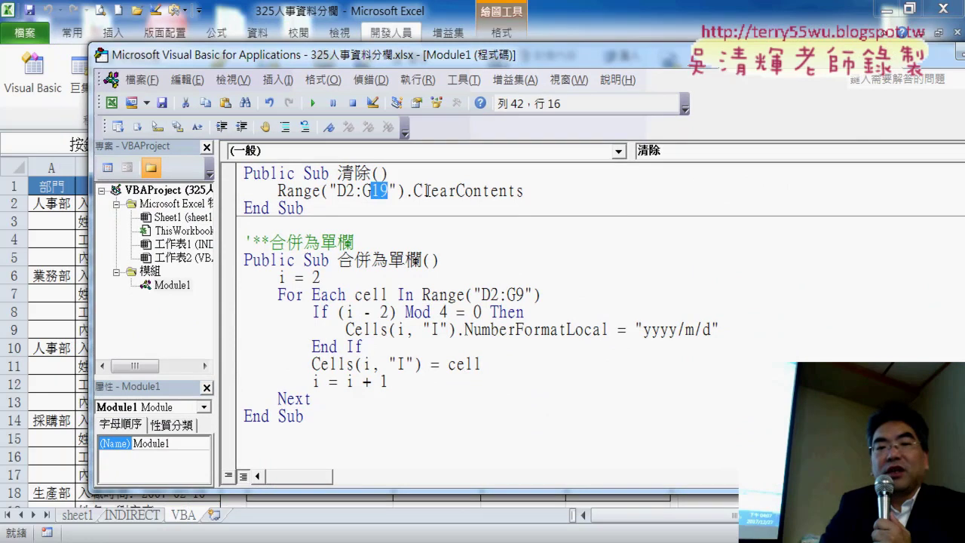
pyautogui.moveTo(527, 190); pyautogui.dragTo(415, 194)
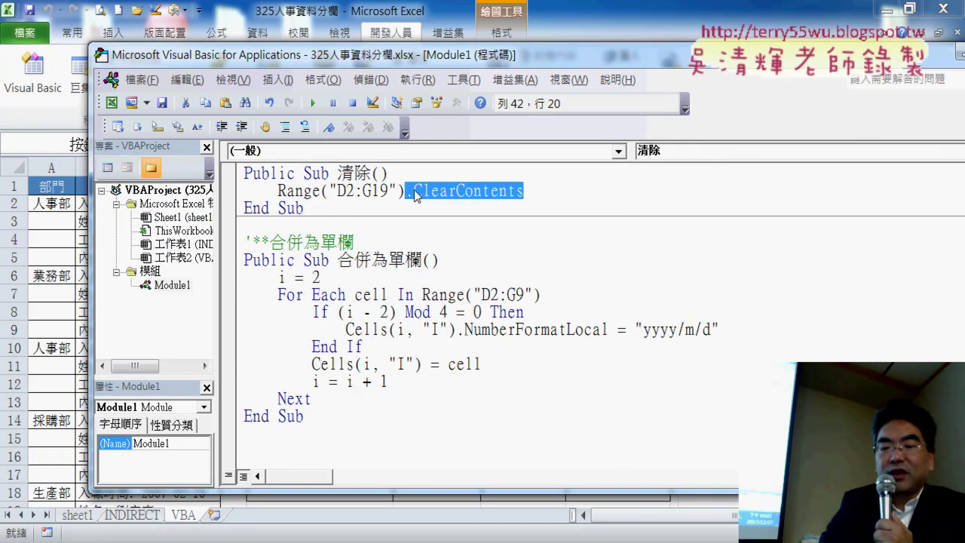
pyautogui.write('.')
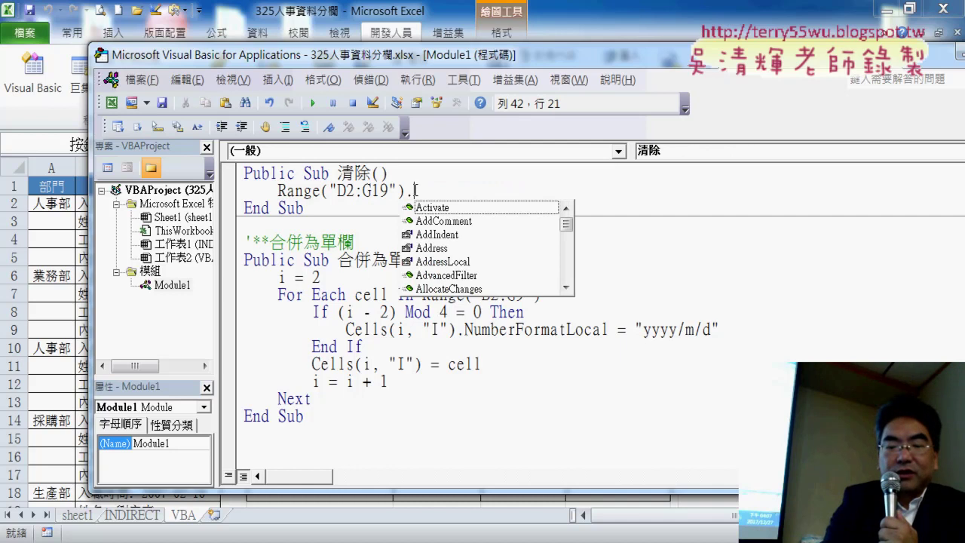
pyautogui.write('cl')
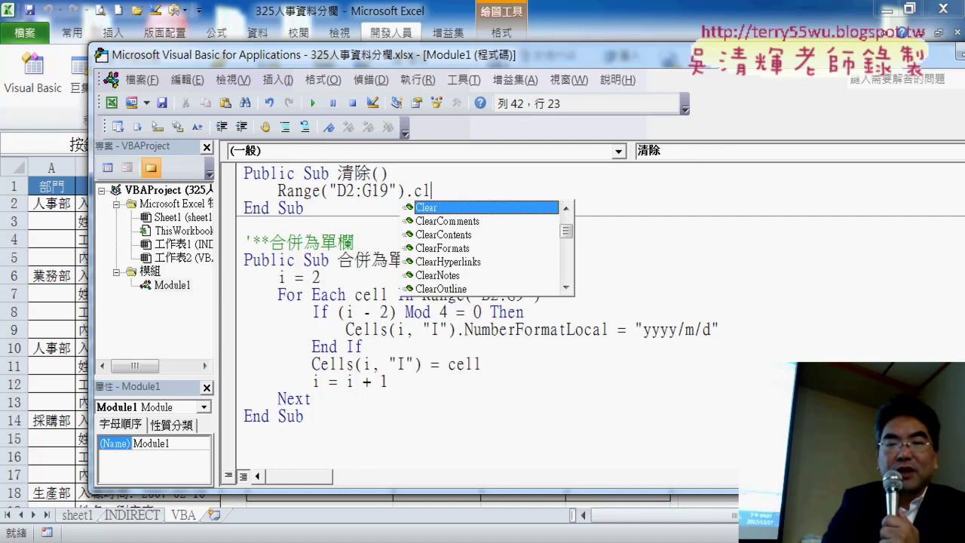
pyautogui.press('Down')
pyautogui.press('Down')
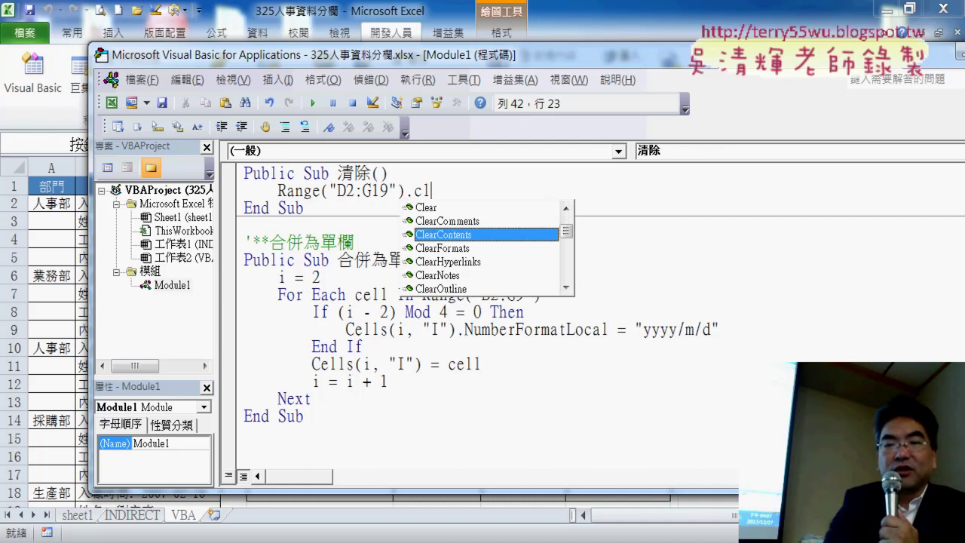
pyautogui.press('Tab')
pyautogui.click(562, 271)
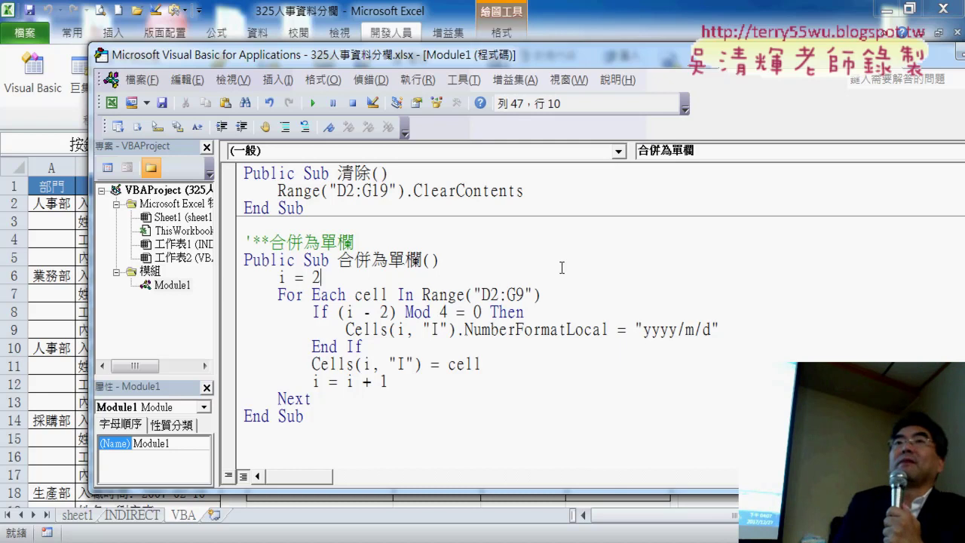
pyautogui.click(637, 19)
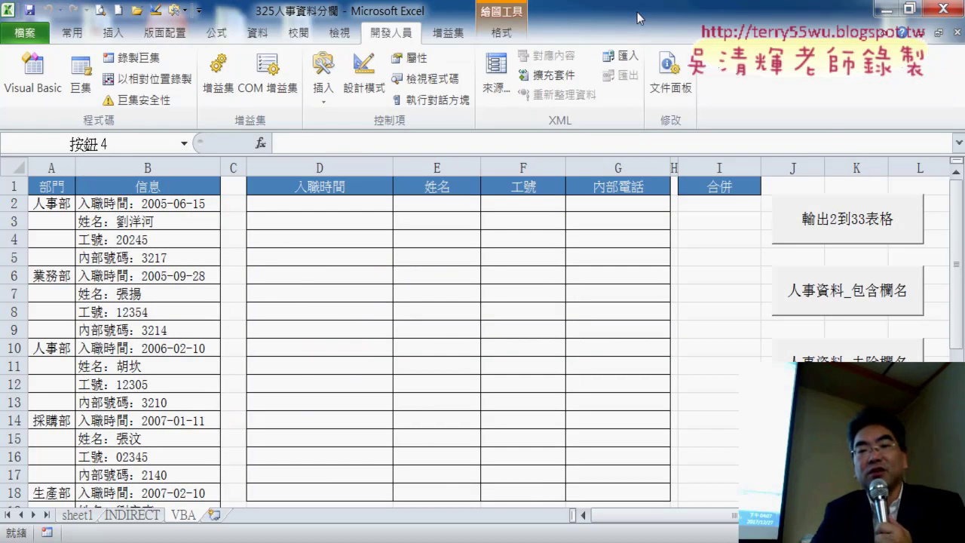
pyautogui.click(708, 281)
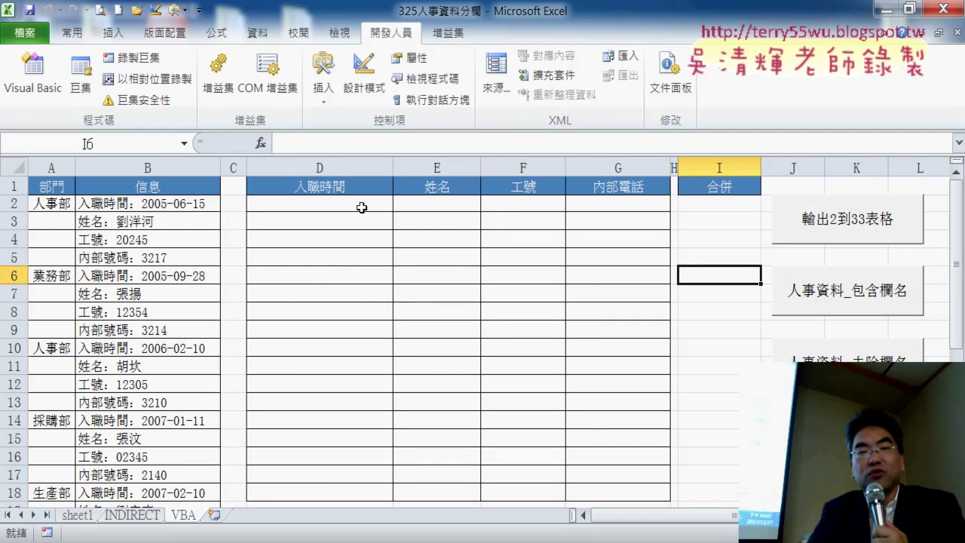
pyautogui.moveTo(361, 207); pyautogui.dragTo(369, 360)
pyautogui.rightClick(369, 286)
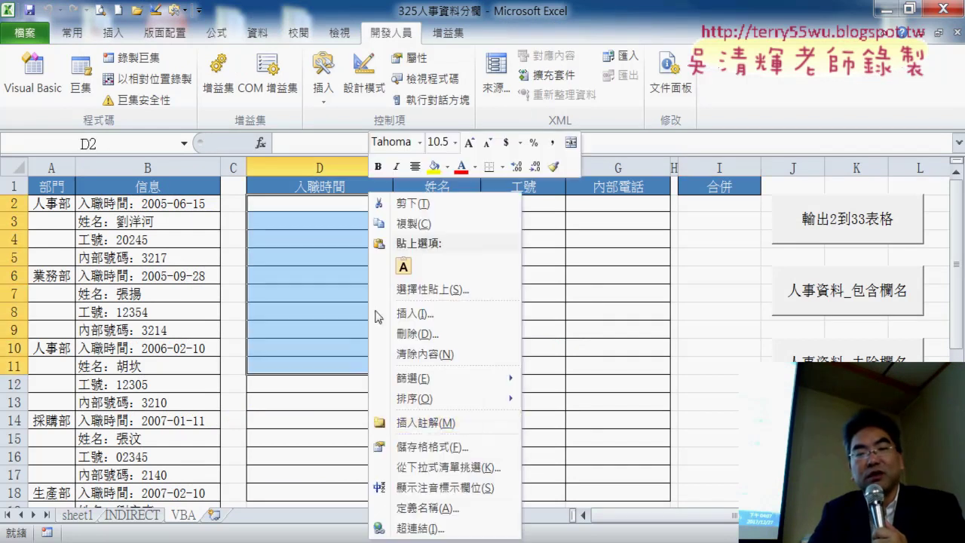
pyautogui.click(436, 446)
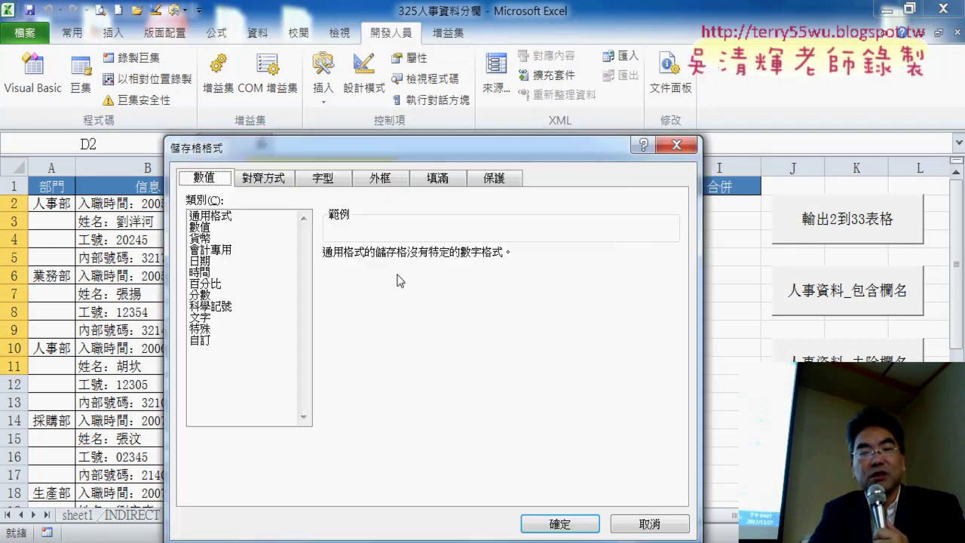
pyautogui.click(560, 523)
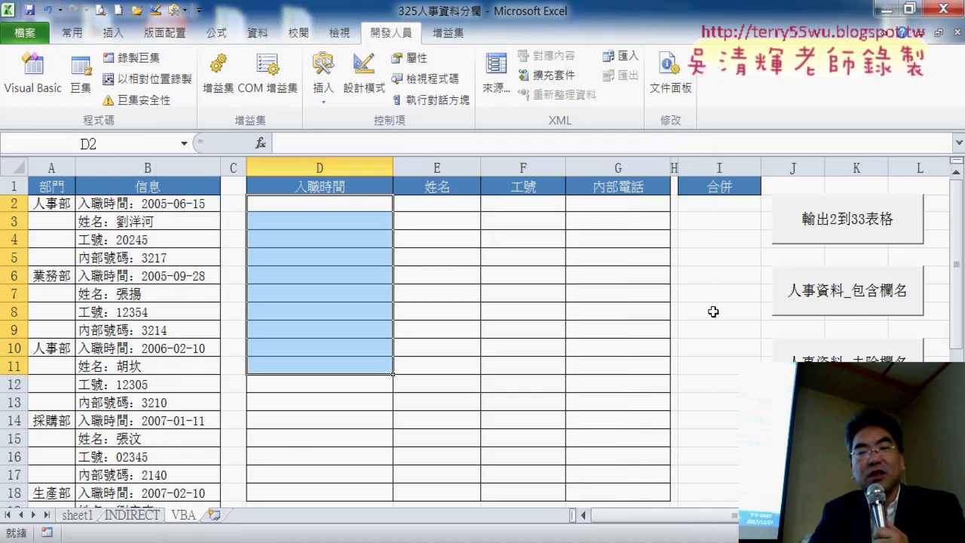
pyautogui.click(719, 310)
pyautogui.click(820, 223)
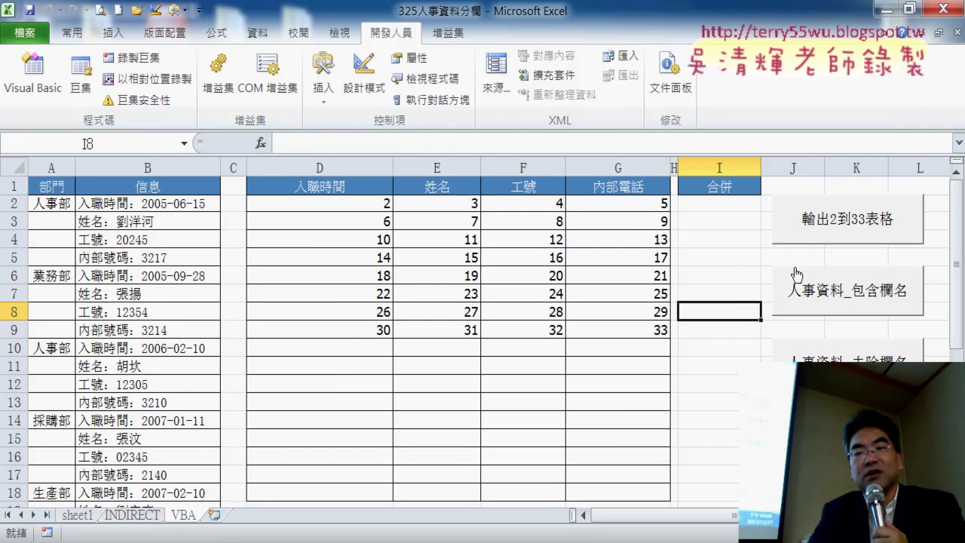
pyautogui.click(850, 304)
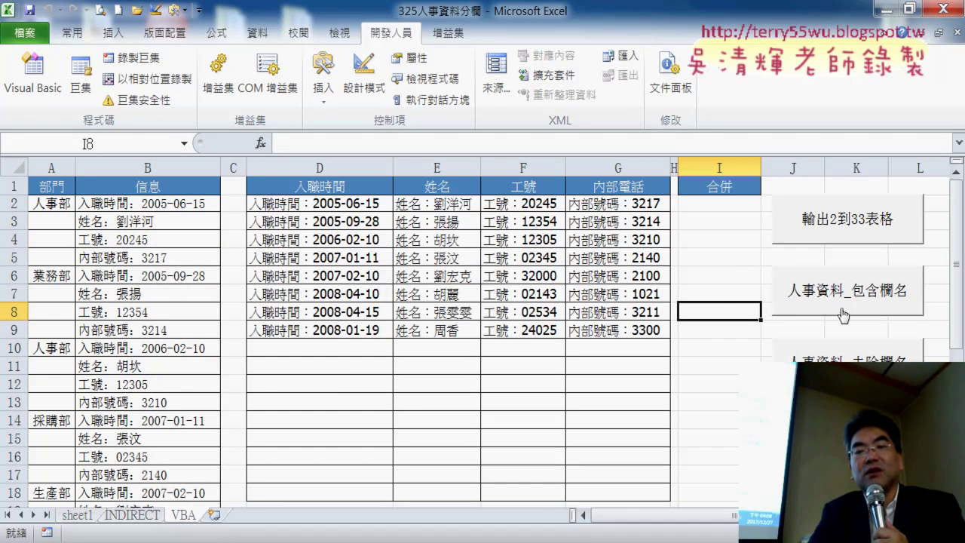
pyautogui.click(847, 352)
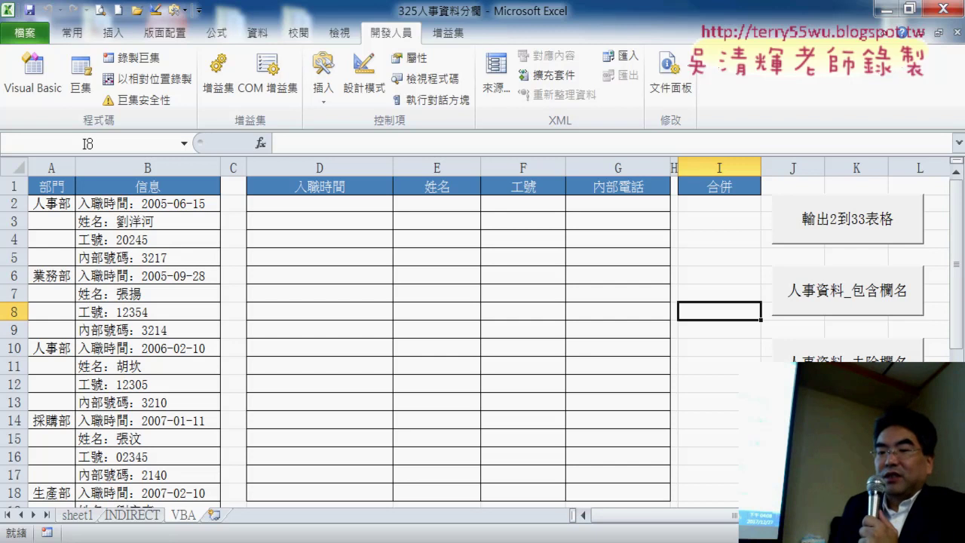
# Step: Run the 人事資料_去除欄名 and merge macros to refill the table and stack values into 合併
pyautogui.click(955, 311)
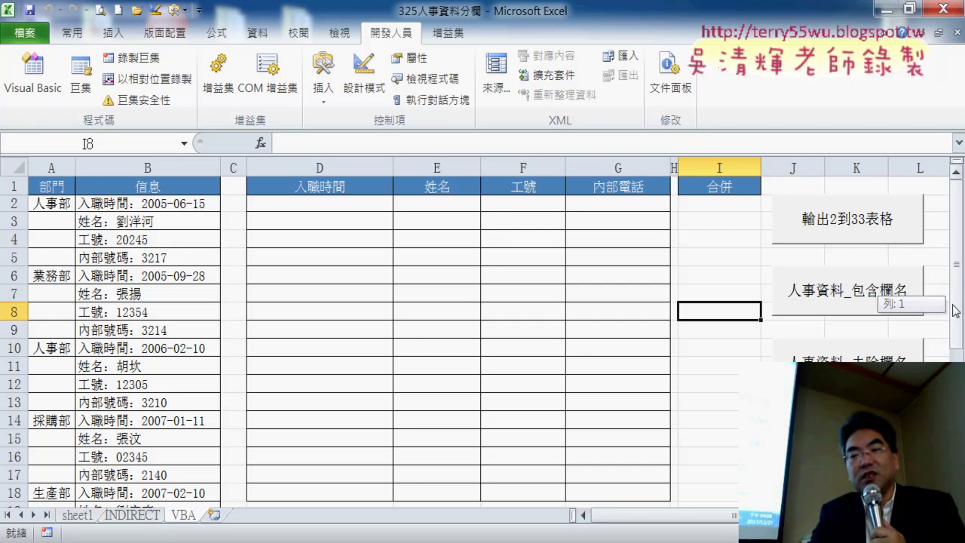
pyautogui.moveTo(955, 311); pyautogui.dragTo(953, 322)
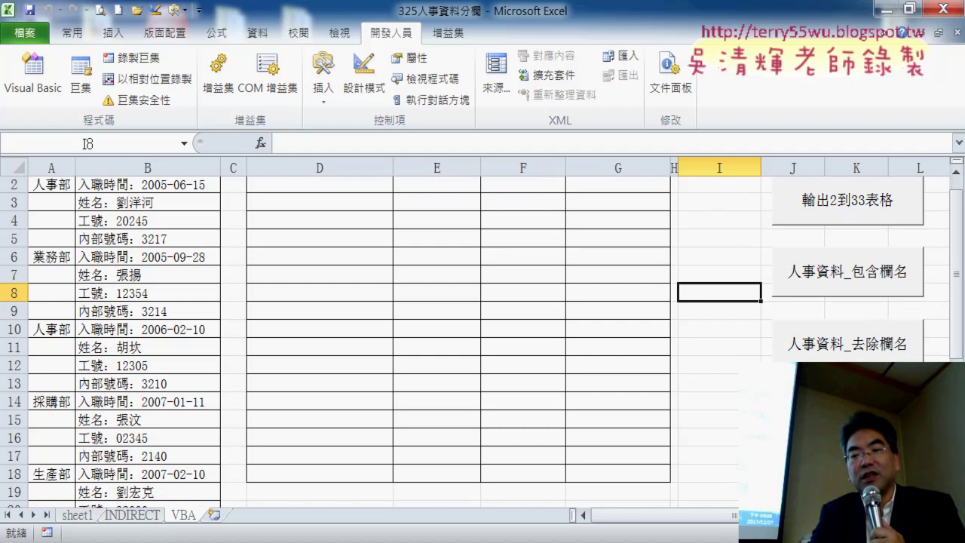
pyautogui.click(888, 349)
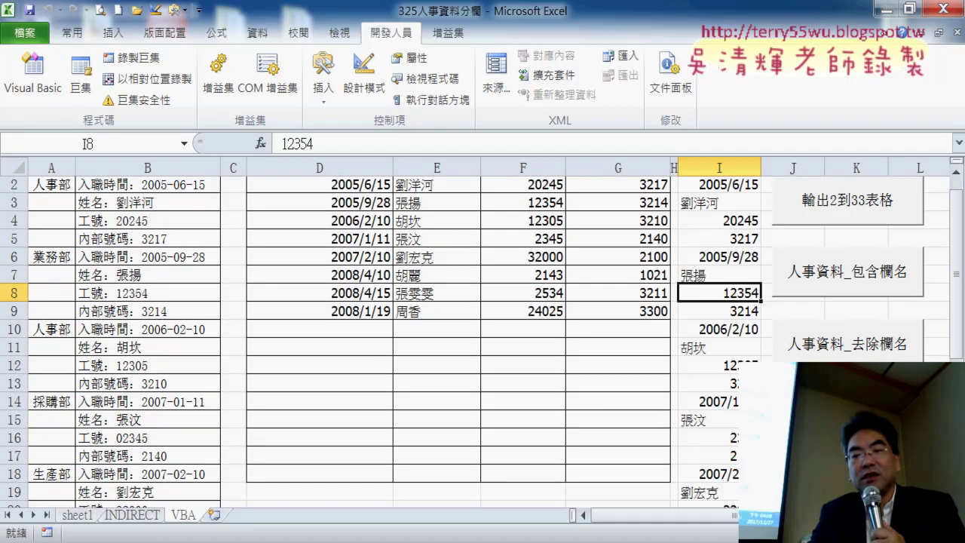
pyautogui.moveTo(954, 322); pyautogui.dragTo(954, 302)
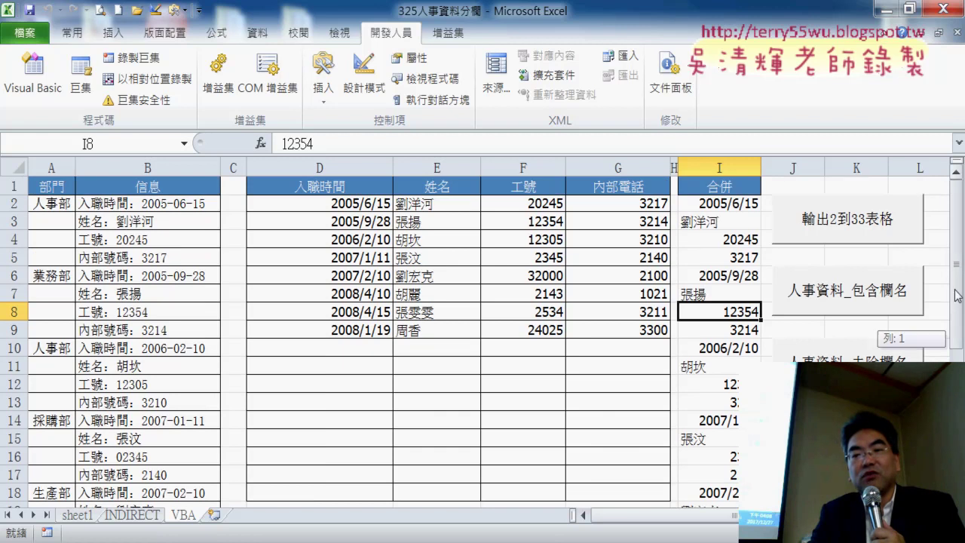
# Step: Centre the contents of column I (合併)
pyautogui.moveTo(725, 195); pyautogui.dragTo(727, 239)
pyautogui.click(719, 167)
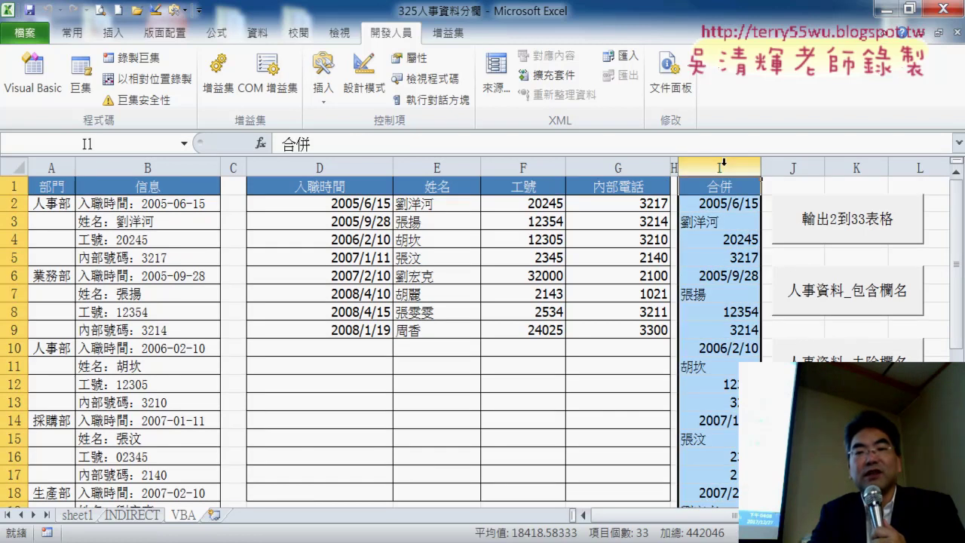
pyautogui.click(73, 33)
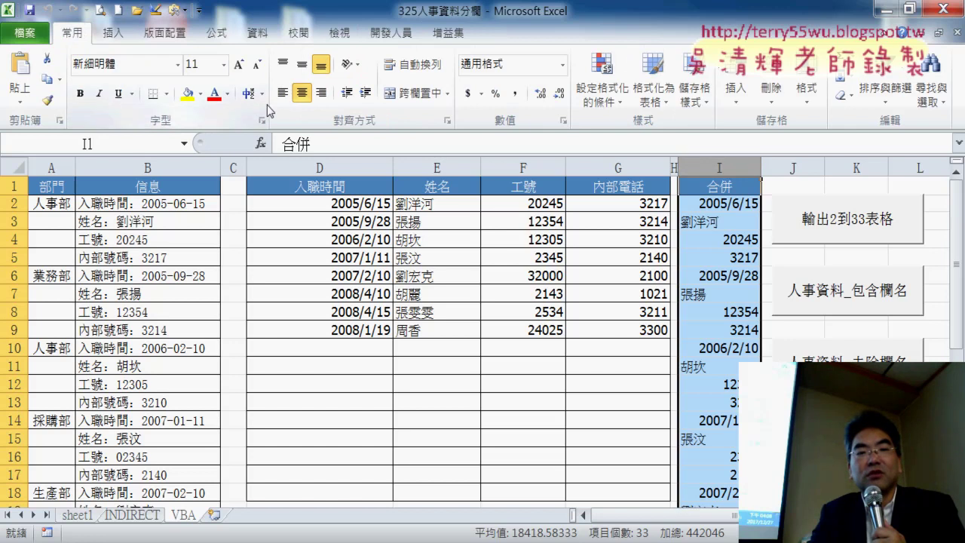
pyautogui.click(301, 92)
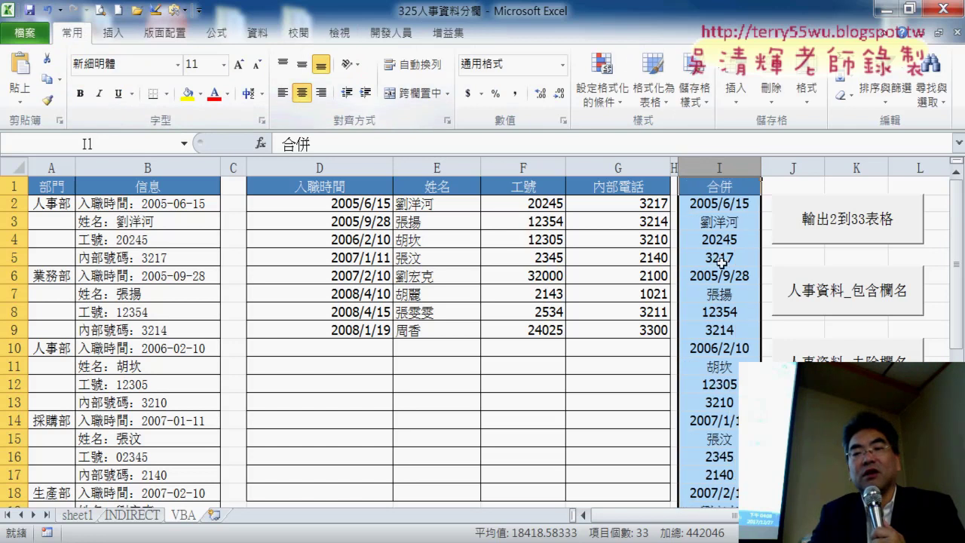
pyautogui.moveTo(959, 344); pyautogui.dragTo(959, 482)
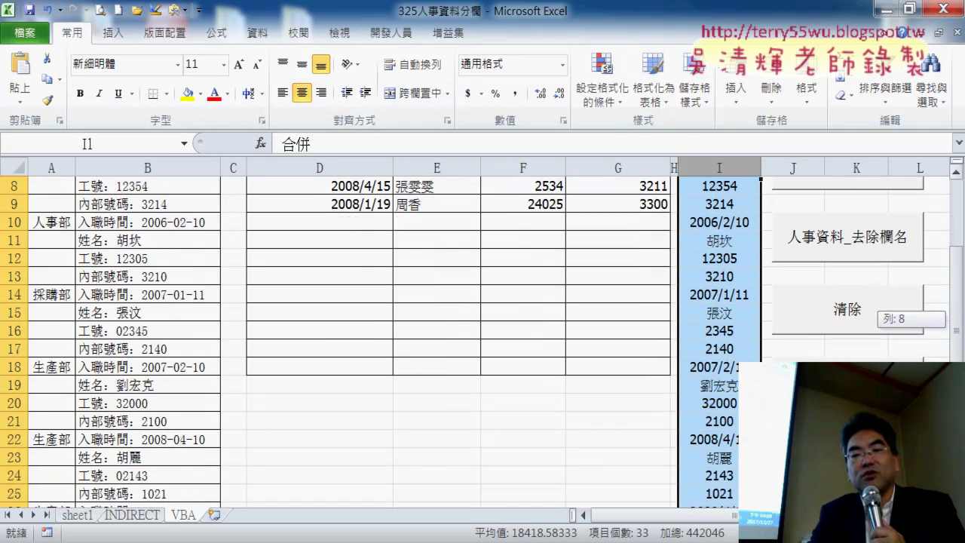
pyautogui.moveTo(957, 332); pyautogui.dragTo(956, 188)
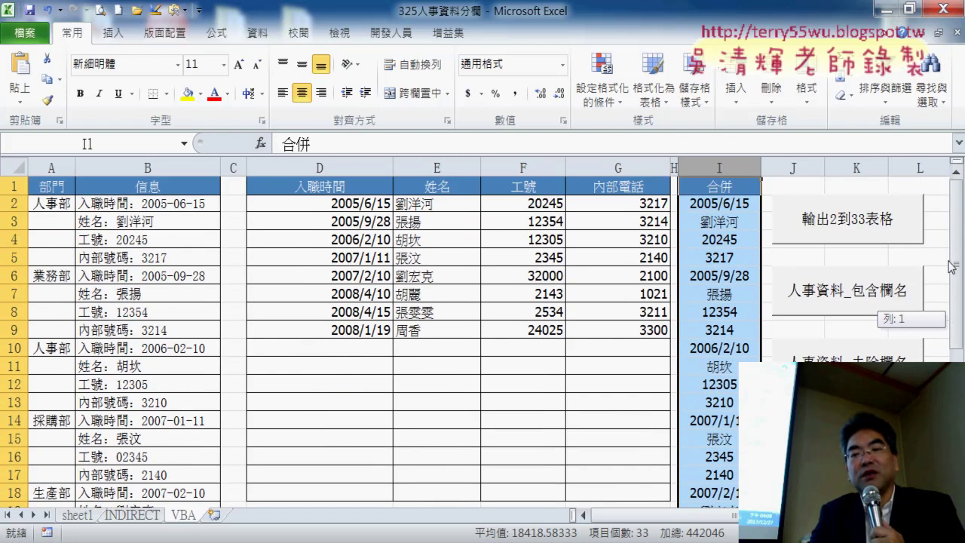